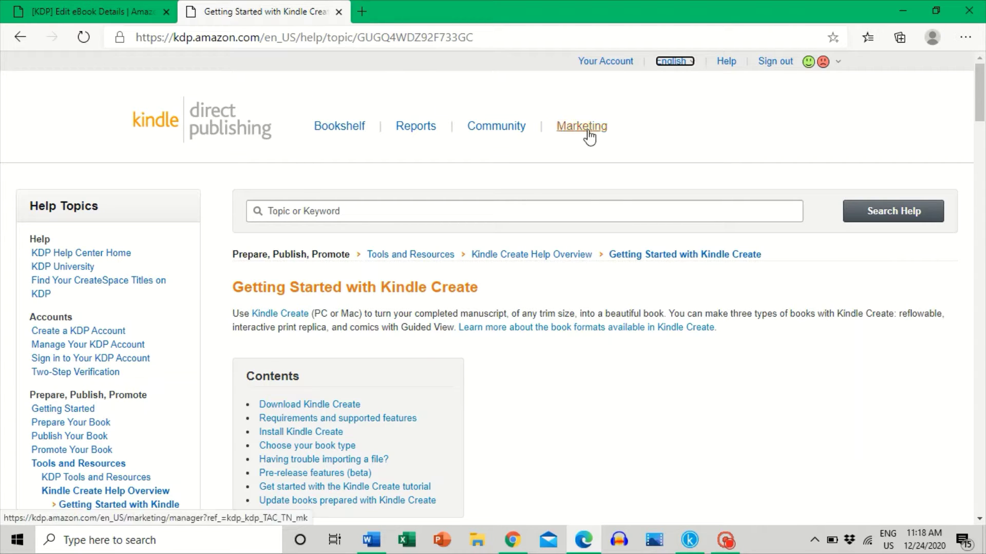
{"action": "scroll", "coordinate": [606, 165], "scroll_direction": "down", "scroll_amount": 3}
{"action": "scroll", "coordinate": [605, 161], "scroll_direction": "up", "scroll_amount": 3}
{"action": "scroll", "coordinate": [484, 189], "scroll_direction": "down", "scroll_amount": 8}
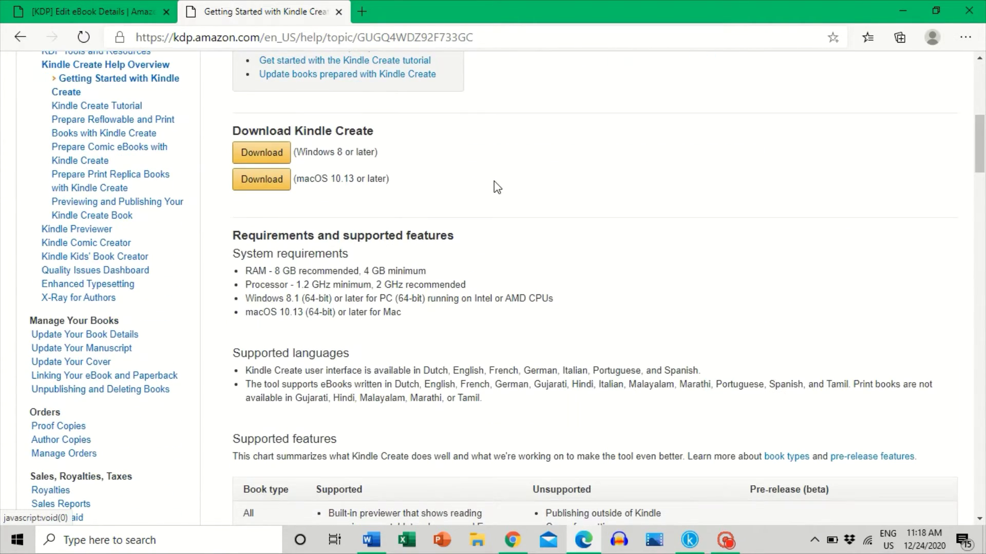
{"action": "scroll", "coordinate": [502, 185], "scroll_direction": "up", "scroll_amount": 3}
{"action": "scroll", "coordinate": [505, 184], "scroll_direction": "down", "scroll_amount": 2}
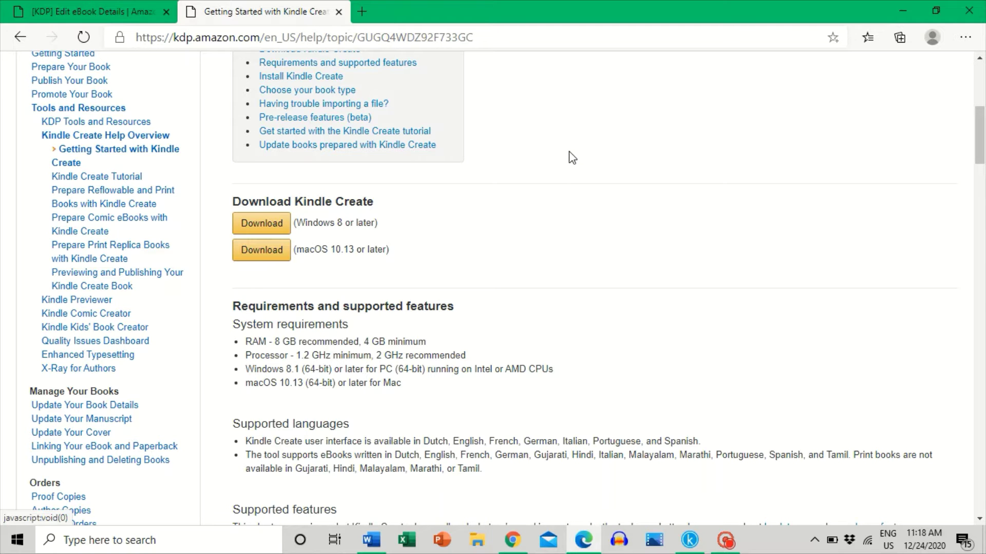
{"action": "scroll", "coordinate": [573, 158], "scroll_direction": "up", "scroll_amount": 7}
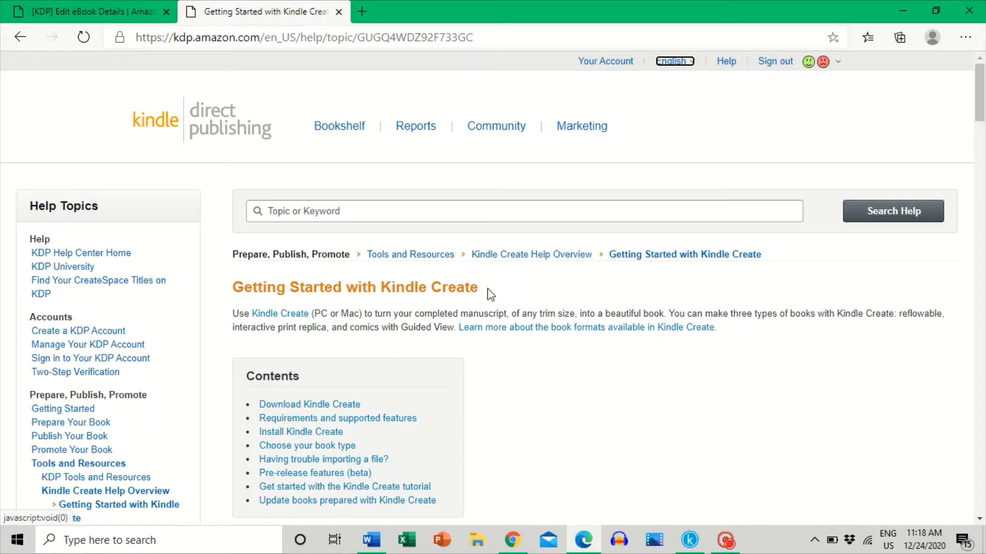
{"action": "scroll", "coordinate": [489, 293], "scroll_direction": "down", "scroll_amount": 2}
{"action": "scroll", "coordinate": [476, 318], "scroll_direction": "down", "scroll_amount": 5}
{"action": "scroll", "coordinate": [482, 314], "scroll_direction": "up", "scroll_amount": 2}
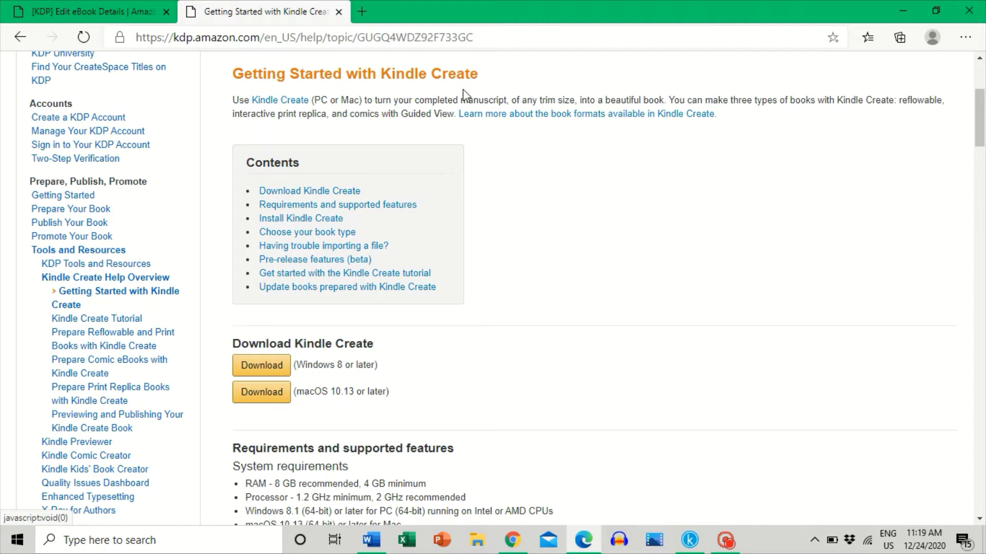
{"action": "scroll", "coordinate": [646, 201], "scroll_direction": "up", "scroll_amount": 4}
{"action": "scroll", "coordinate": [638, 208], "scroll_direction": "down", "scroll_amount": 3}
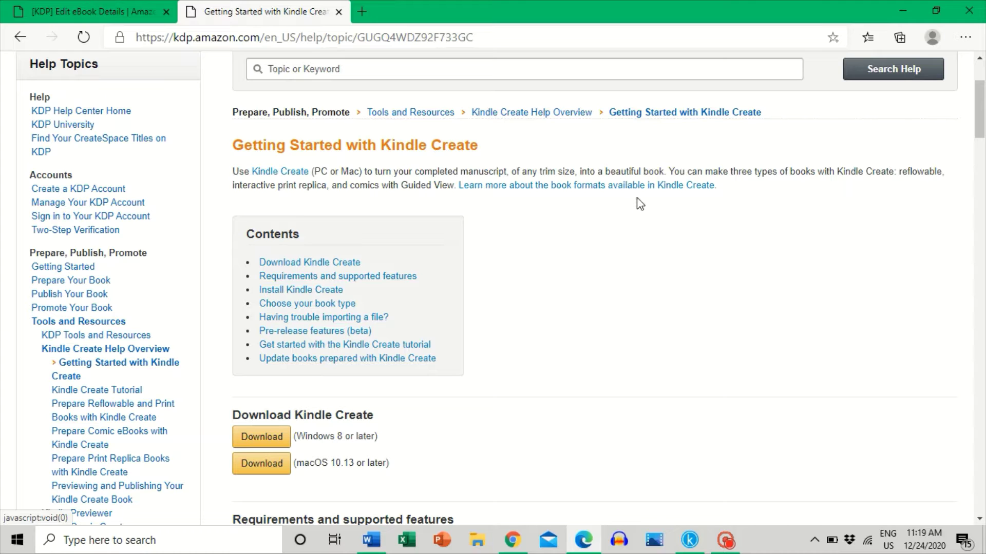
{"action": "scroll", "coordinate": [520, 282], "scroll_direction": "up", "scroll_amount": 3}
{"action": "scroll", "coordinate": [535, 261], "scroll_direction": "down", "scroll_amount": 4}
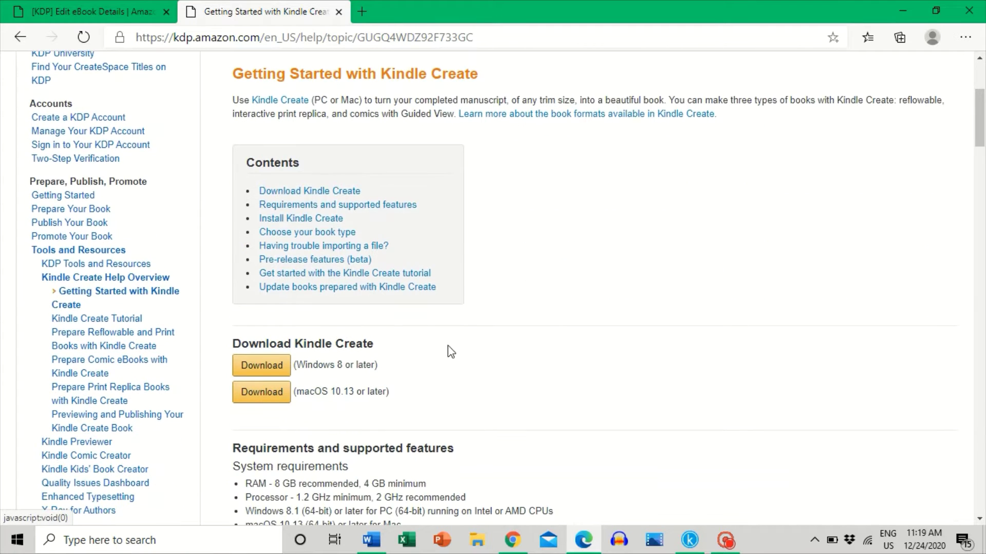
{"action": "scroll", "coordinate": [537, 294], "scroll_direction": "up", "scroll_amount": 4}
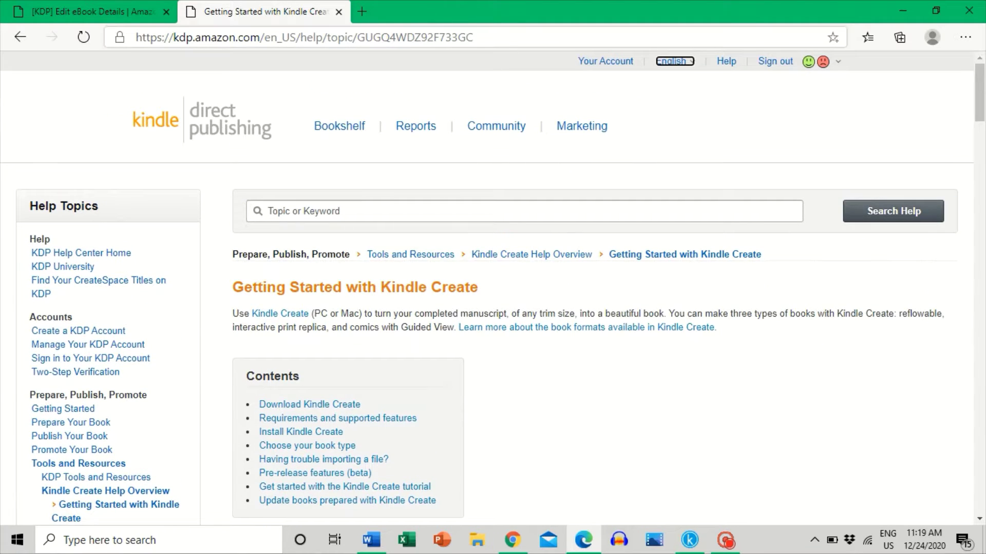
{"action": "scroll", "coordinate": [584, 202], "scroll_direction": "down", "scroll_amount": 6}
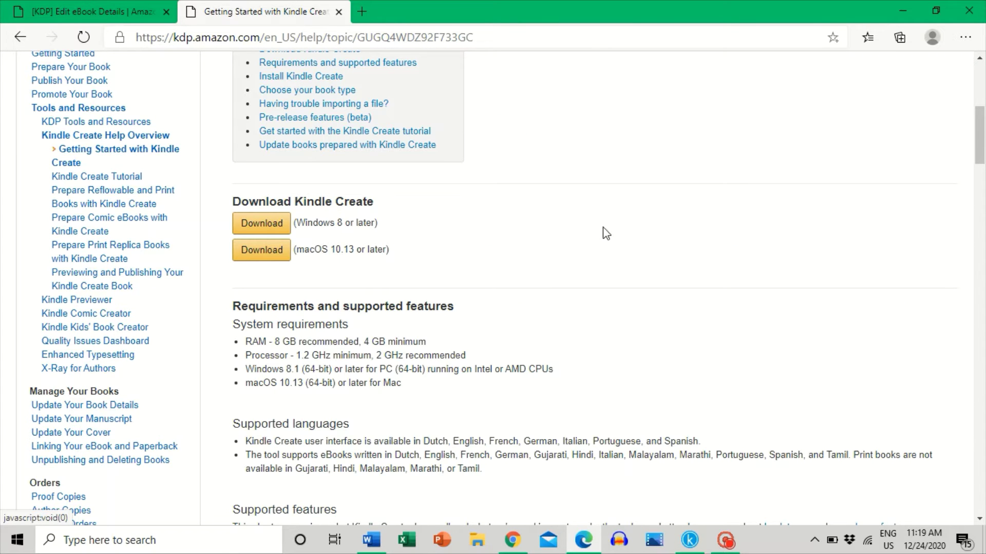
{"action": "scroll", "coordinate": [598, 229], "scroll_direction": "up", "scroll_amount": 6}
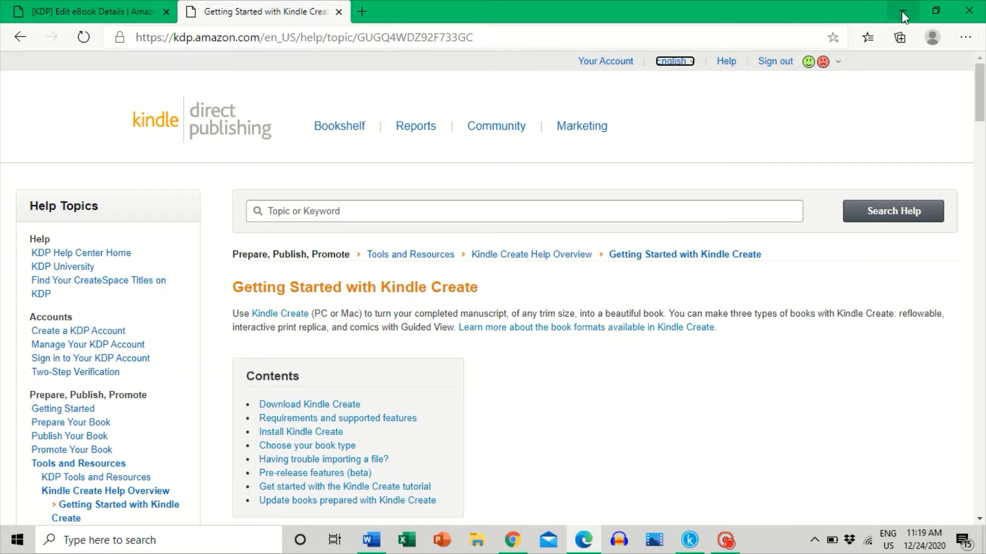
Bring the 'Ava and John Short Story' manuscript forward in Word and scroll through the story
{"action": "left_click", "coordinate": [372, 547]}
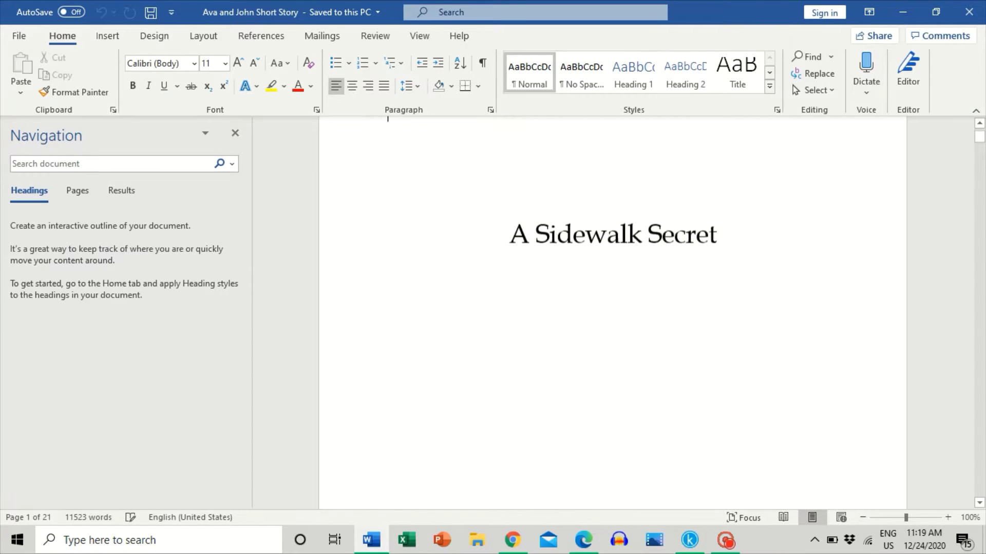
{"action": "scroll", "coordinate": [613, 313], "scroll_direction": "down", "scroll_amount": 8}
{"action": "scroll", "coordinate": [612, 313], "scroll_direction": "down", "scroll_amount": 15}
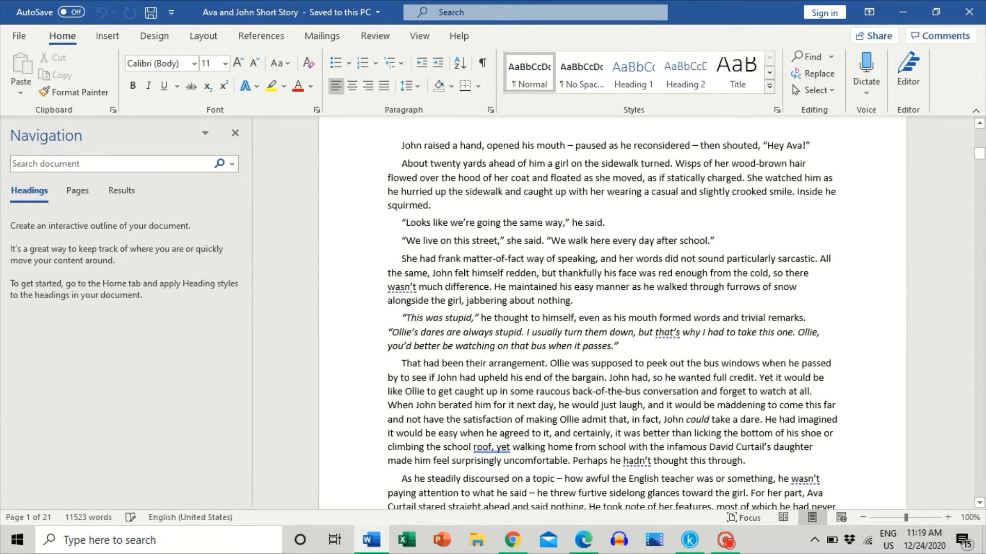
{"action": "scroll", "coordinate": [613, 313], "scroll_direction": "down", "scroll_amount": 13}
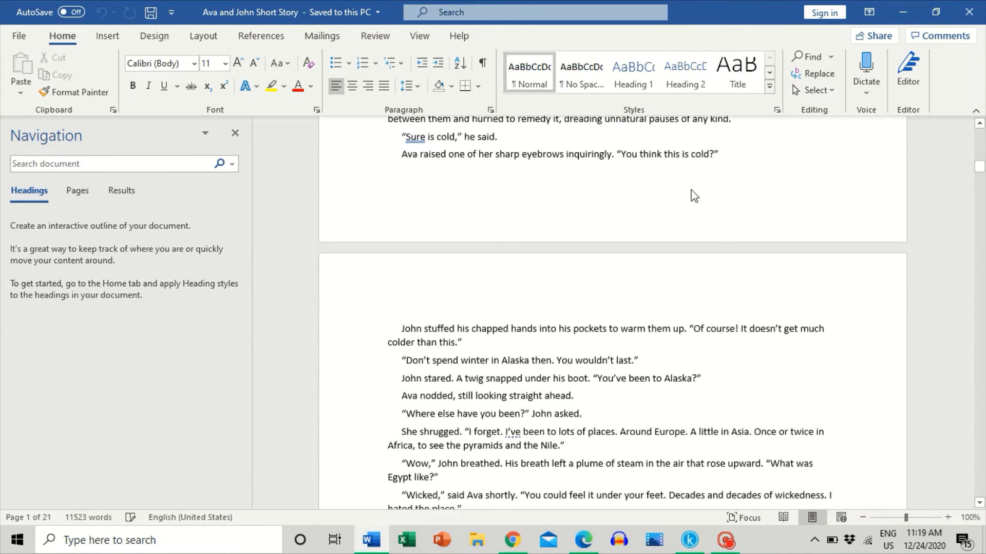
{"action": "scroll", "coordinate": [612, 313], "scroll_direction": "down", "scroll_amount": 6}
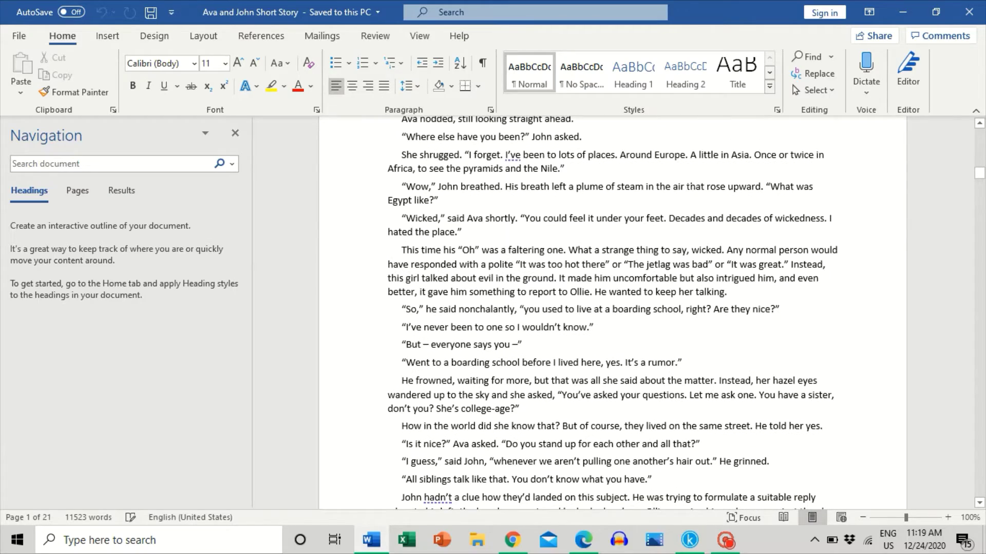
{"action": "scroll", "coordinate": [611, 313], "scroll_direction": "down", "scroll_amount": 10}
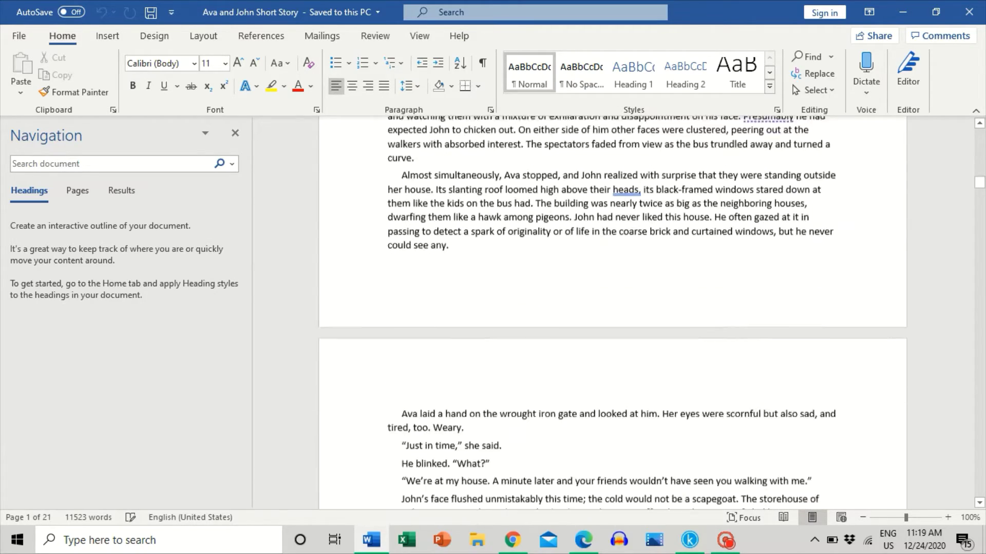
{"action": "scroll", "coordinate": [685, 182], "scroll_direction": "down", "scroll_amount": 6}
{"action": "scroll", "coordinate": [685, 182], "scroll_direction": "down", "scroll_amount": 10}
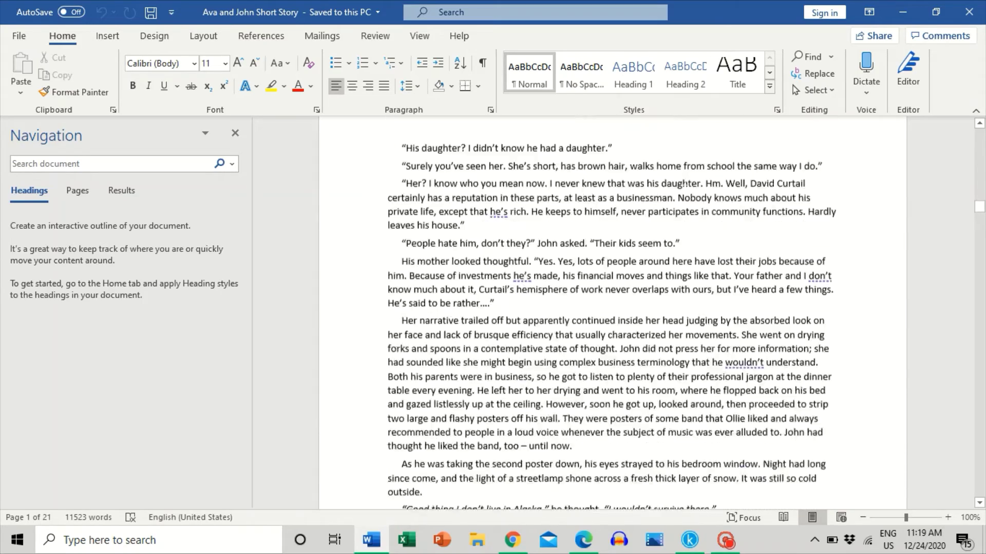
Return to the 'A Sidewalk Secret' title page at the top of the manuscript
{"action": "scroll", "coordinate": [685, 183], "scroll_direction": "up", "scroll_amount": 12}
{"action": "scroll", "coordinate": [612, 312], "scroll_direction": "up", "scroll_amount": 3}
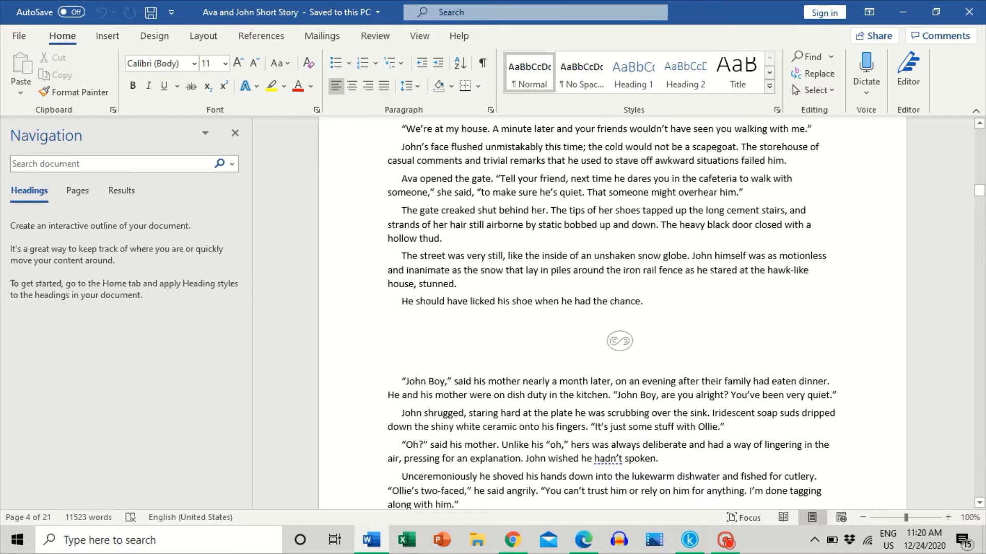
{"action": "scroll", "coordinate": [611, 313], "scroll_direction": "up", "scroll_amount": 10}
{"action": "scroll", "coordinate": [611, 313], "scroll_direction": "up", "scroll_amount": 15}
{"action": "key", "text": "ctrl+Home"}
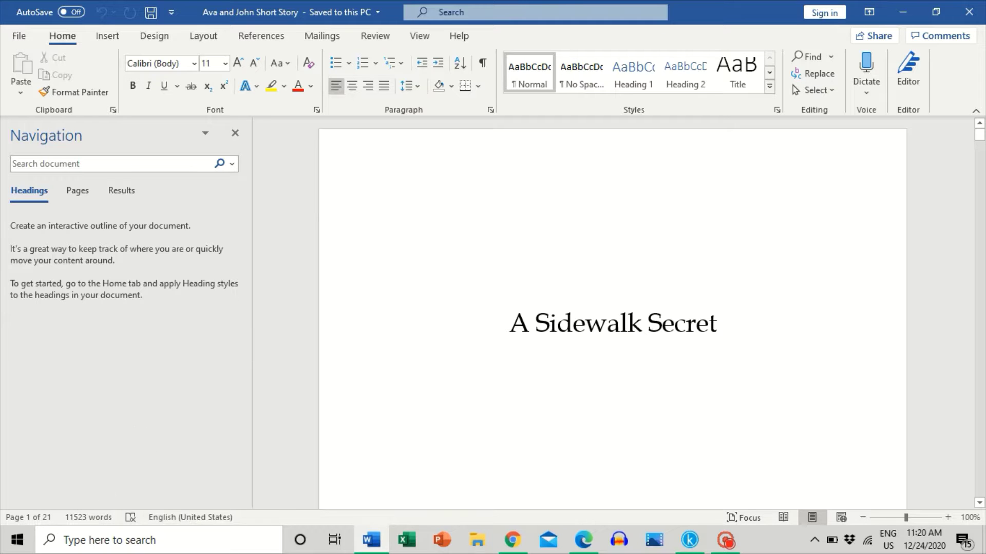
Skim the opening pages, then jump back to the 'A Sidewalk Secret' title at the document's start
{"action": "scroll", "coordinate": [613, 318], "scroll_direction": "down", "scroll_amount": 2}
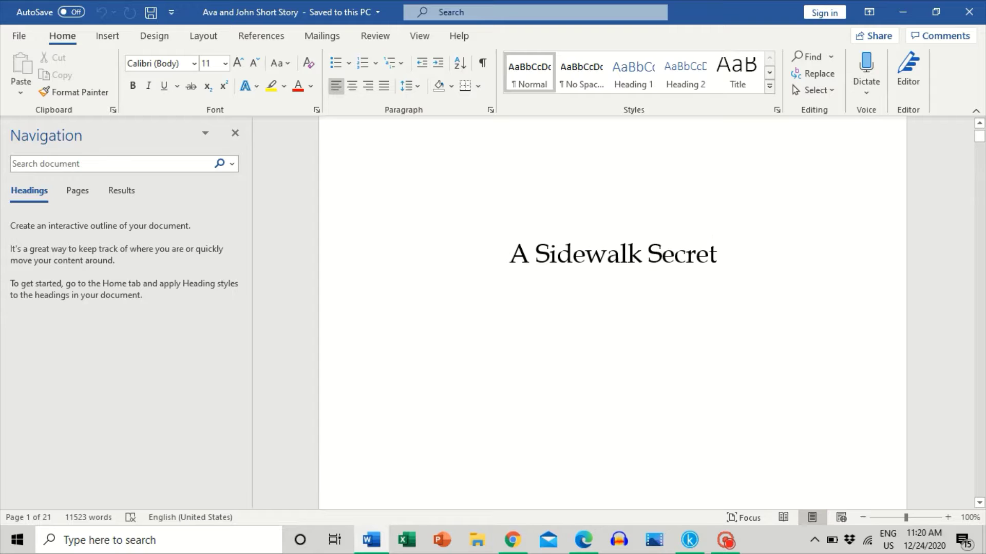
{"action": "scroll", "coordinate": [612, 313], "scroll_direction": "down", "scroll_amount": 10}
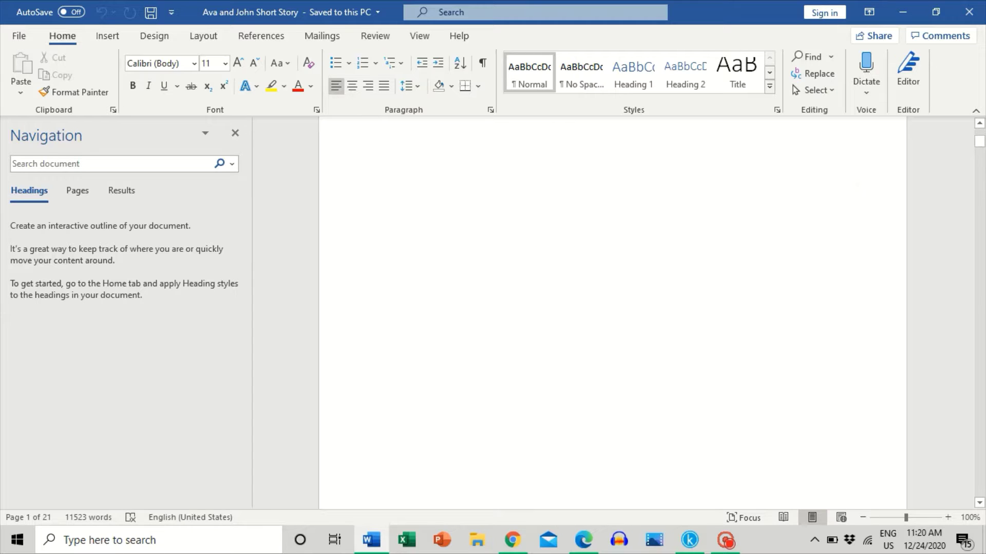
{"action": "scroll", "coordinate": [709, 282], "scroll_direction": "down", "scroll_amount": 15}
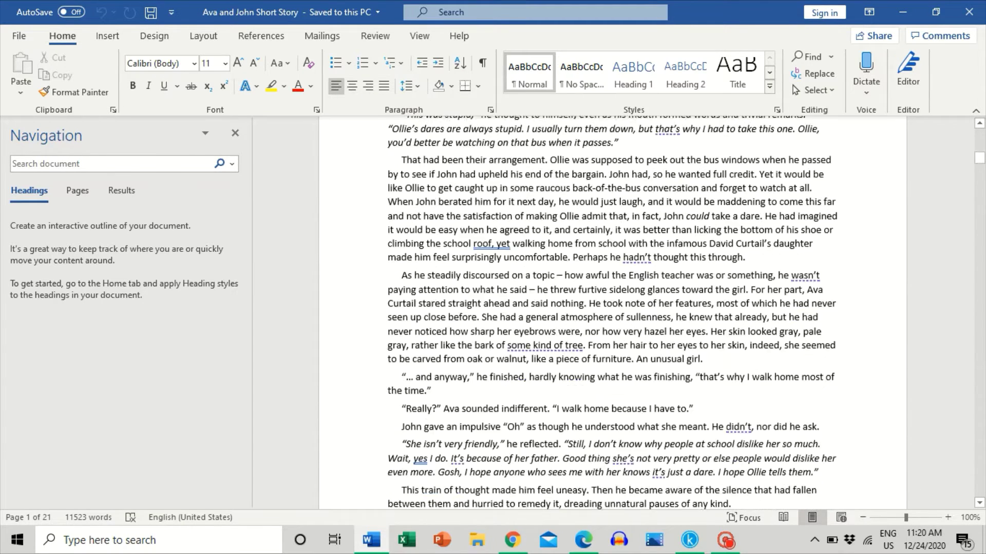
{"action": "scroll", "coordinate": [708, 283], "scroll_direction": "down", "scroll_amount": 20}
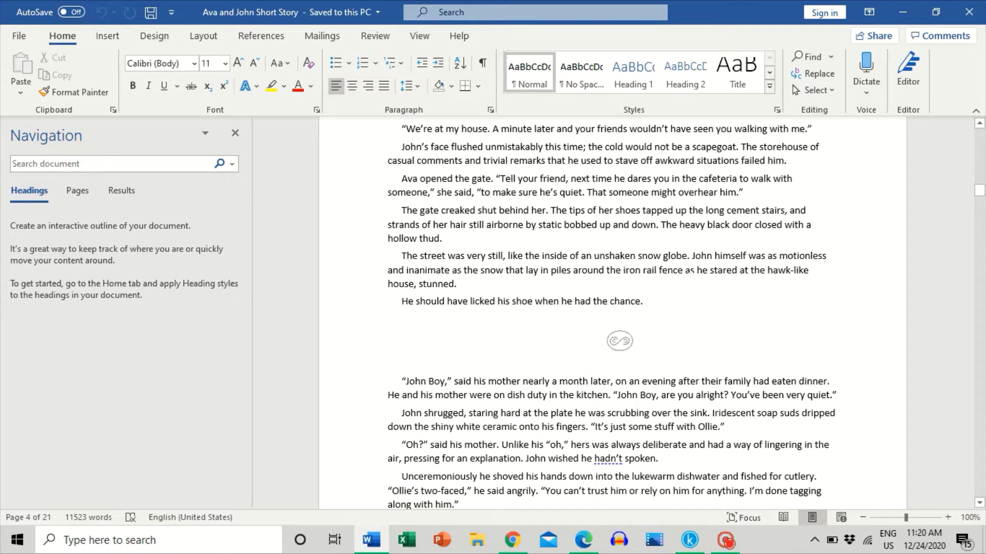
{"action": "scroll", "coordinate": [690, 272], "scroll_direction": "up", "scroll_amount": 15}
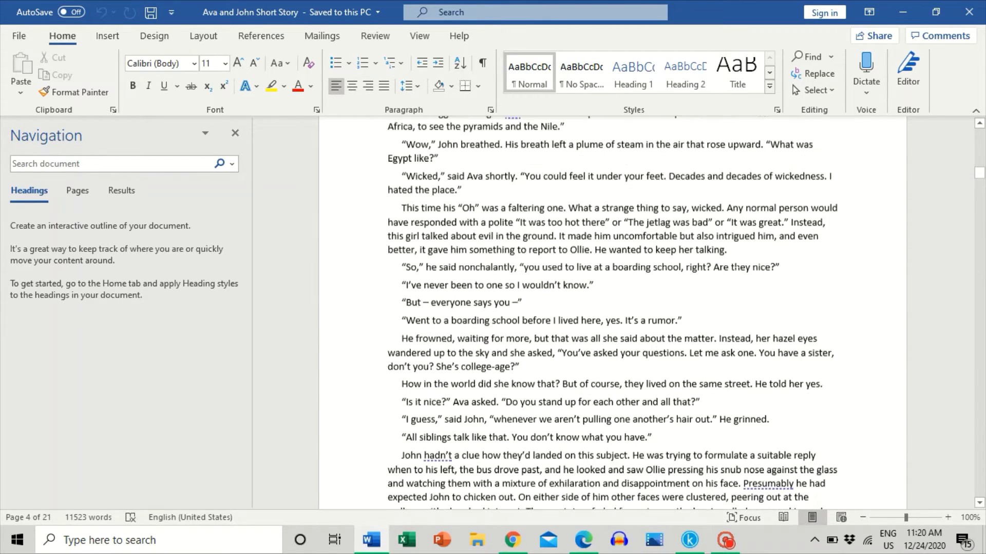
{"action": "scroll", "coordinate": [610, 313], "scroll_direction": "up", "scroll_amount": 15}
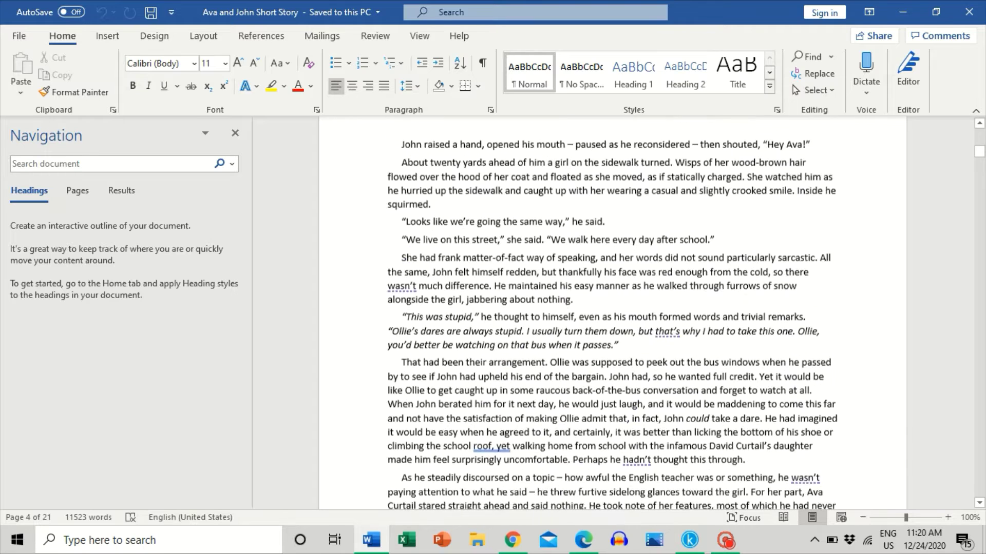
{"action": "scroll", "coordinate": [611, 313], "scroll_direction": "up", "scroll_amount": 15}
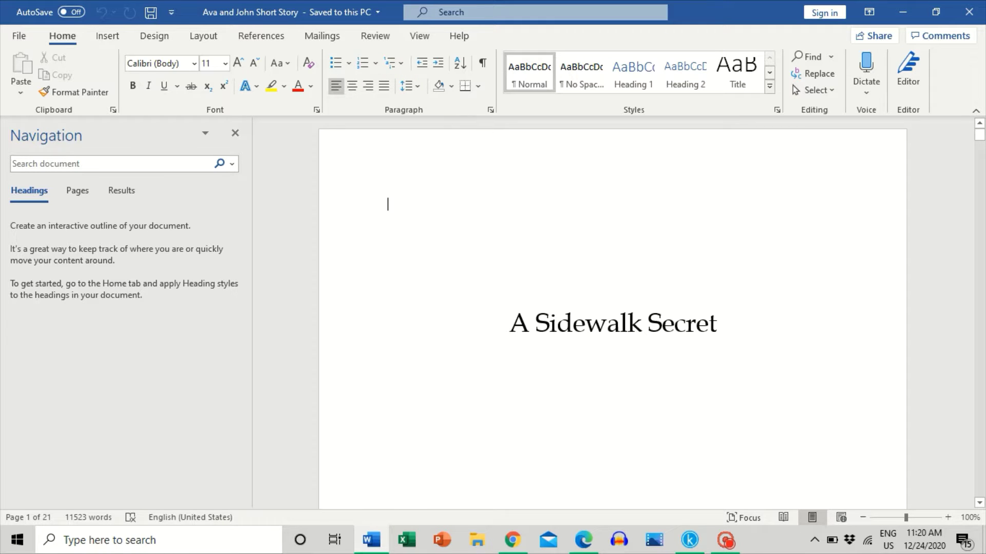
{"action": "scroll", "coordinate": [611, 314], "scroll_direction": "down", "scroll_amount": 15}
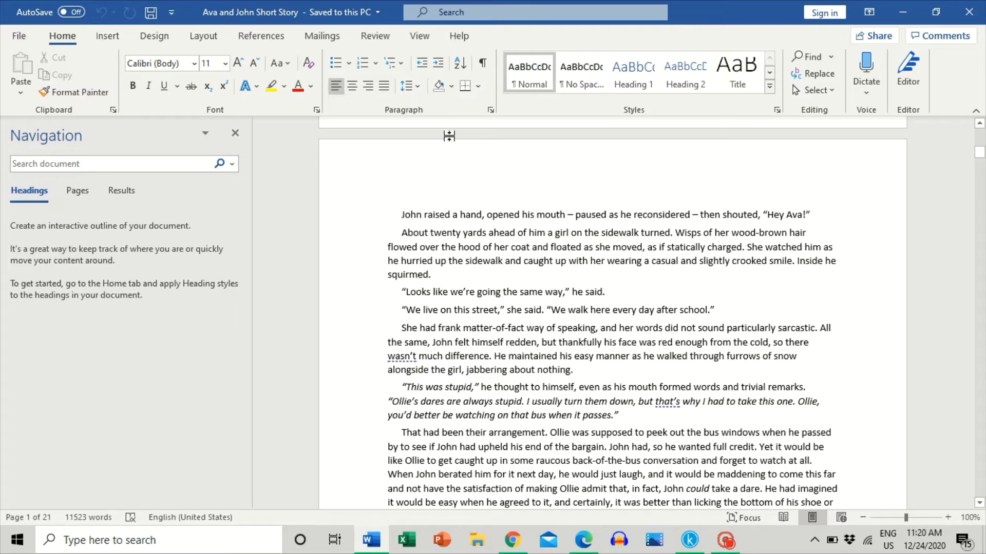
{"action": "key", "text": "ctrl+Home"}
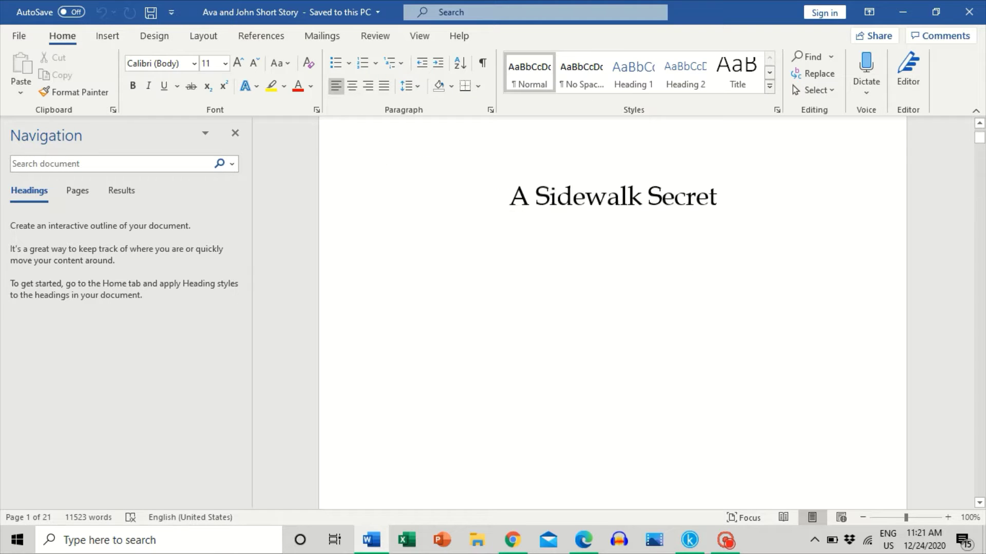
{"action": "key", "text": "ctrl+Home"}
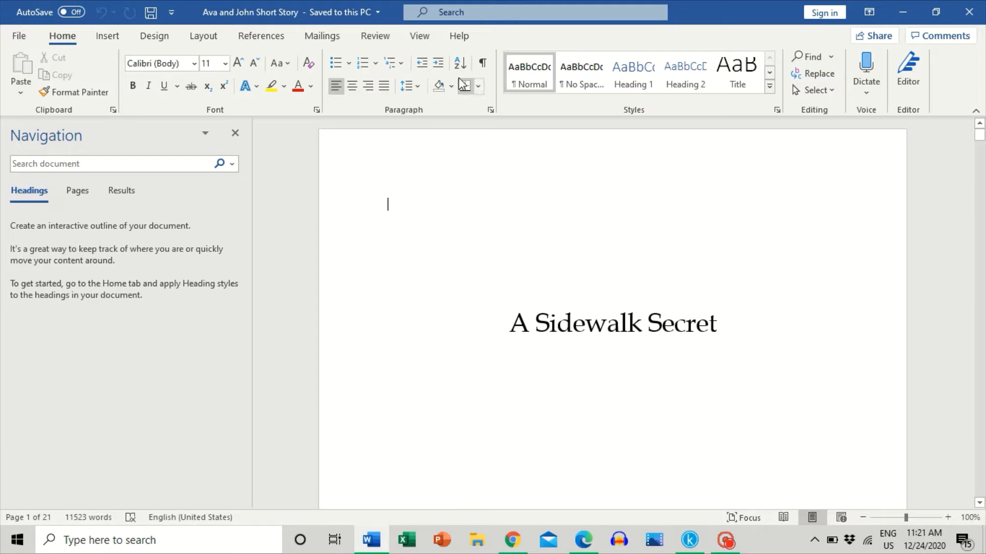
Set the paragraphs' Special indent to First line by 0.2" in the Paragraph dialog
{"action": "left_click", "coordinate": [492, 111]}
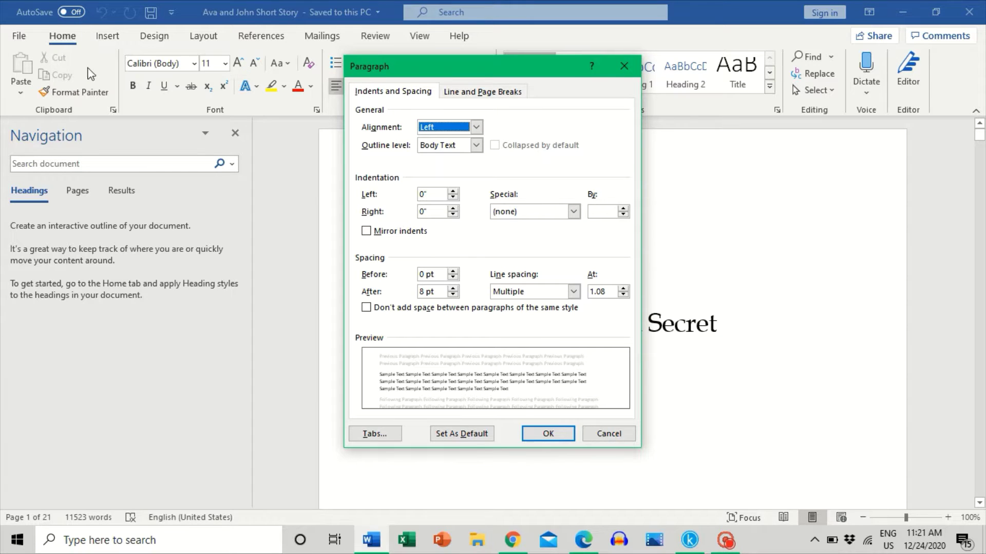
{"action": "left_click", "coordinate": [618, 65]}
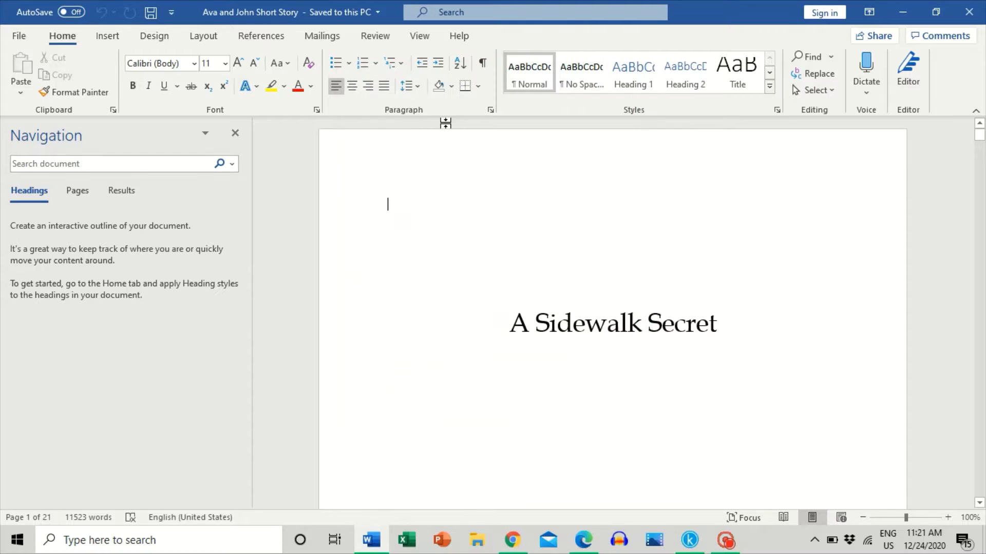
{"action": "left_click", "coordinate": [490, 110]}
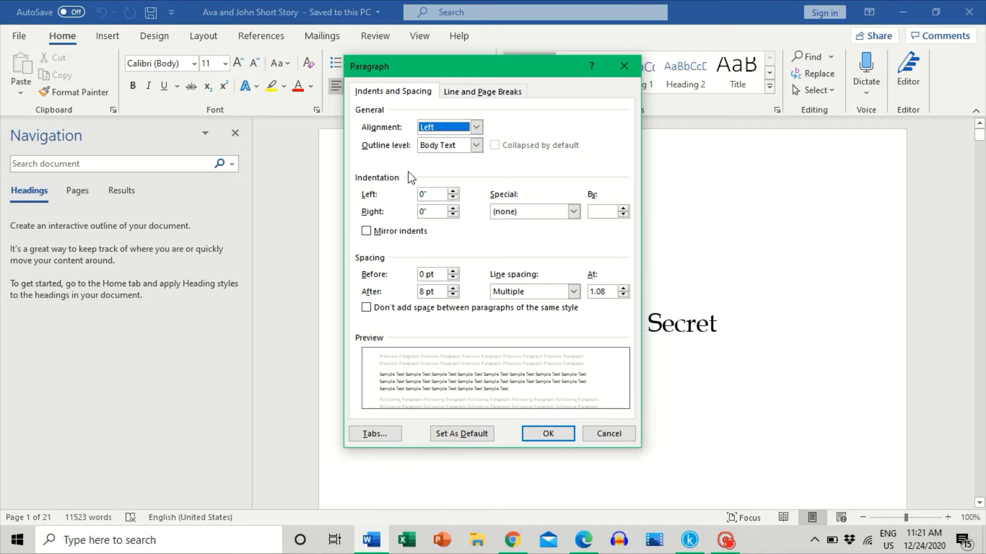
{"action": "left_click", "coordinate": [574, 211]}
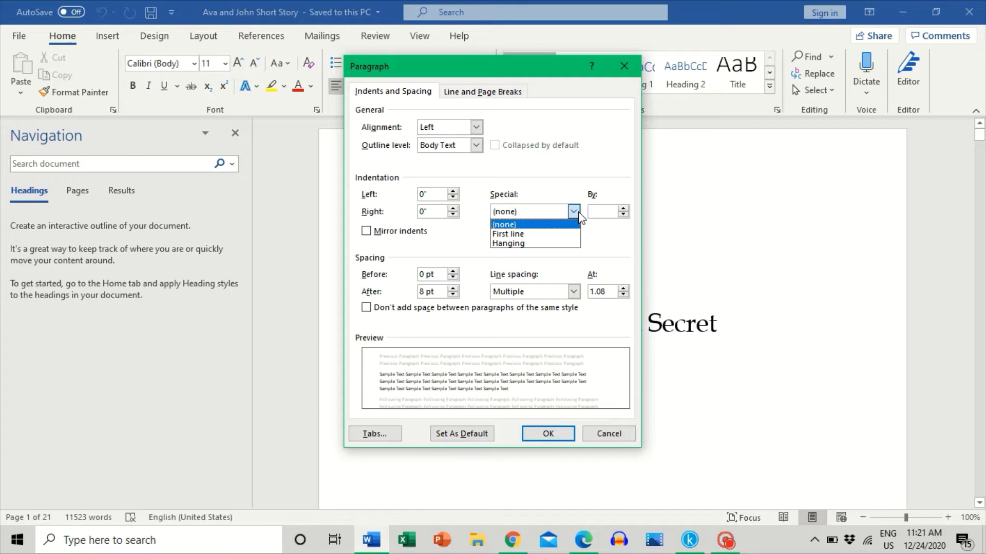
{"action": "left_click", "coordinate": [541, 237]}
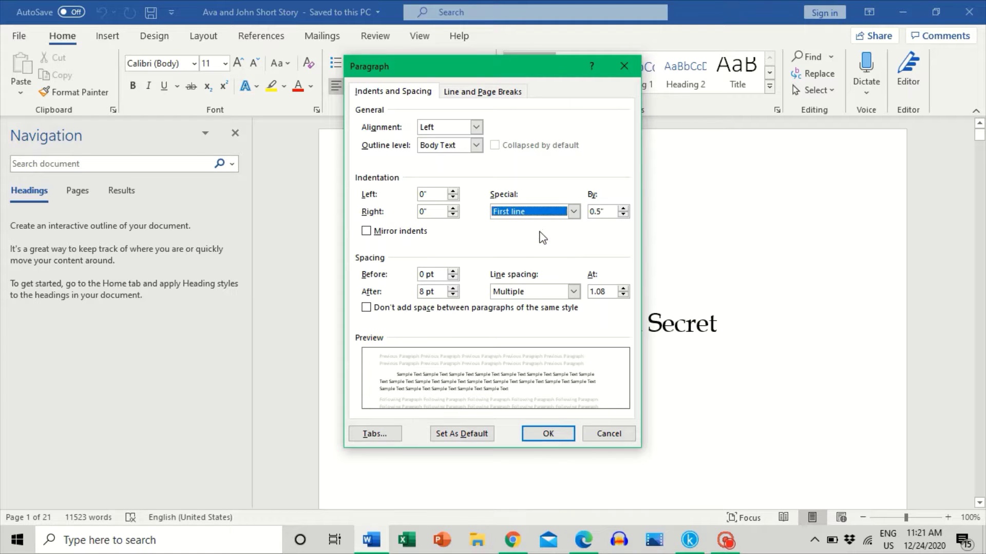
{"action": "left_click", "coordinate": [622, 215]}
{"action": "left_click", "coordinate": [622, 214]}
{"action": "left_click", "coordinate": [623, 215]}
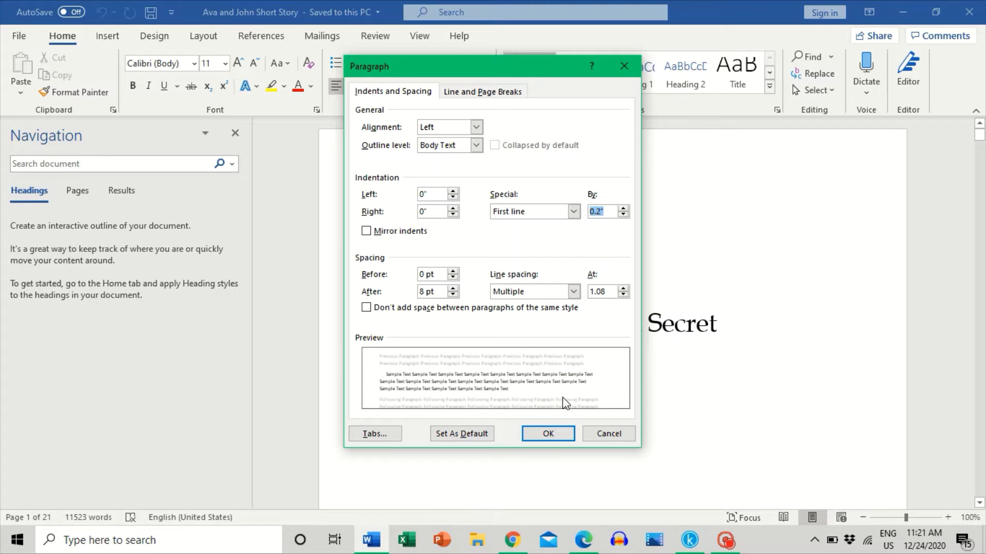
{"action": "left_click", "coordinate": [548, 434]}
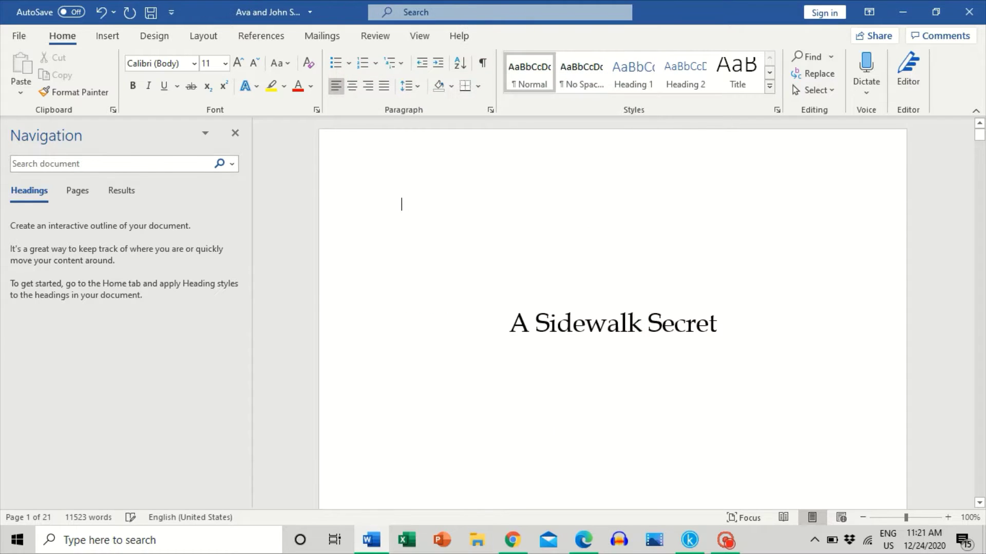
{"action": "scroll", "coordinate": [554, 435], "scroll_direction": "down", "scroll_amount": 5}
{"action": "scroll", "coordinate": [612, 315], "scroll_direction": "down", "scroll_amount": 5}
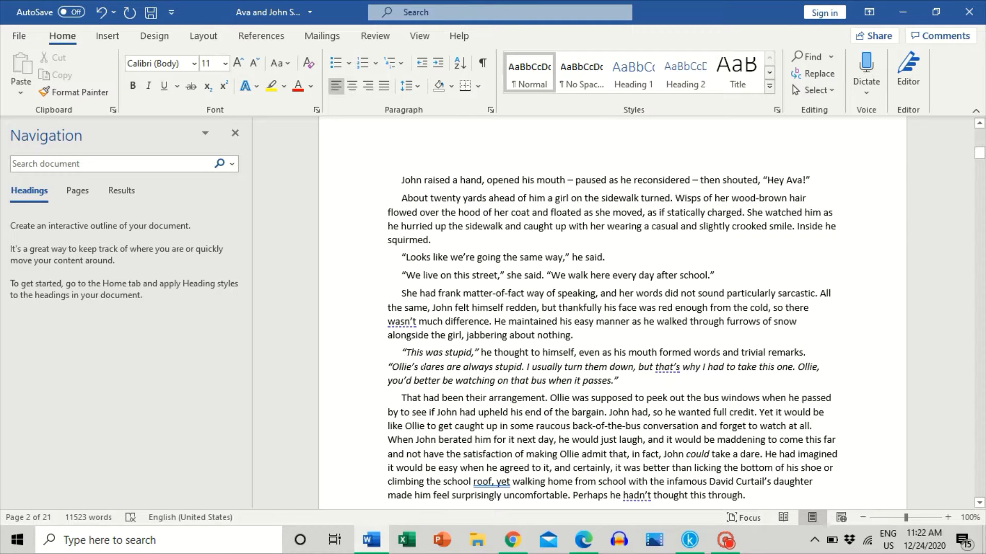
{"action": "scroll", "coordinate": [612, 312], "scroll_direction": "down", "scroll_amount": 6}
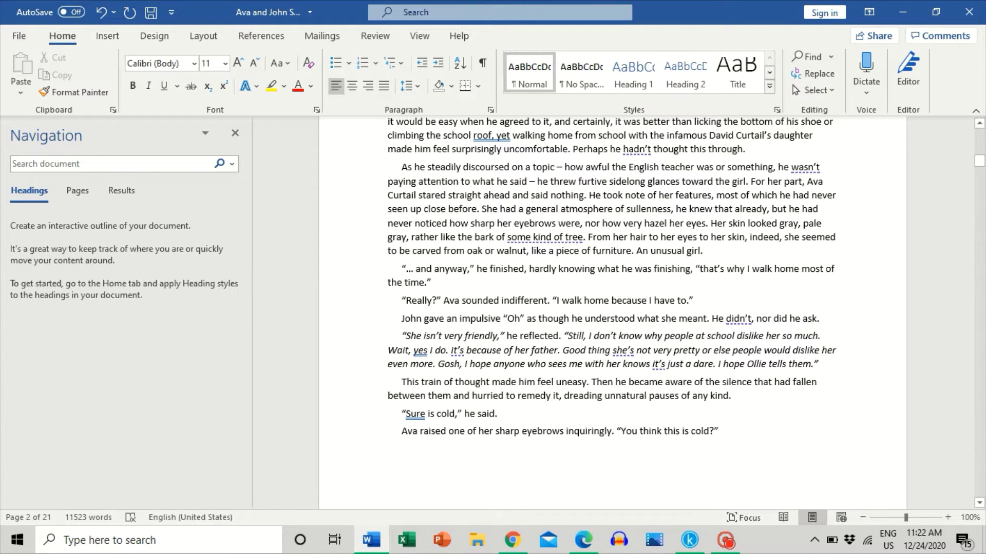
{"action": "scroll", "coordinate": [612, 313], "scroll_direction": "down", "scroll_amount": 5}
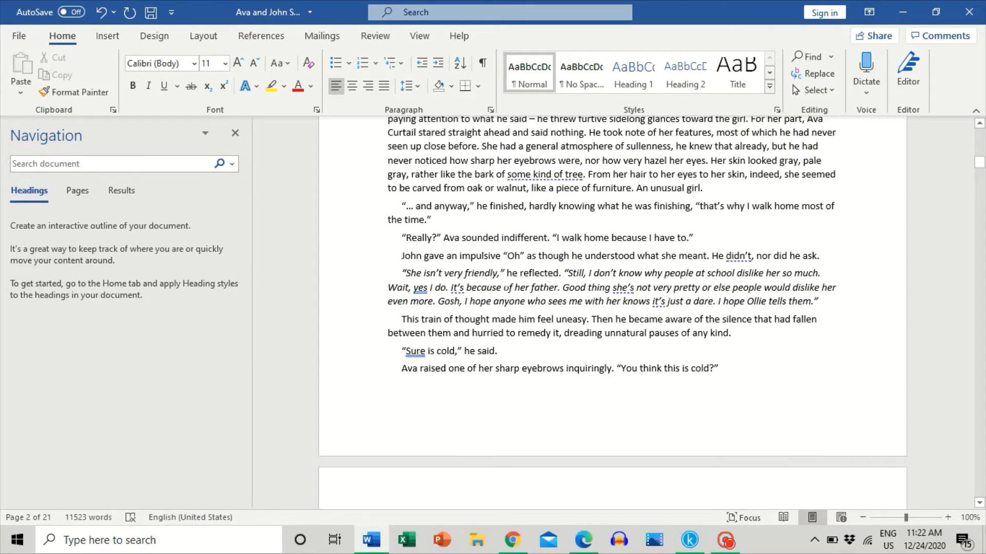
{"action": "scroll", "coordinate": [612, 313], "scroll_direction": "up", "scroll_amount": 7}
{"action": "scroll", "coordinate": [645, 187], "scroll_direction": "up", "scroll_amount": 10}
{"action": "scroll", "coordinate": [645, 186], "scroll_direction": "down", "scroll_amount": 3}
{"action": "key", "text": "alt+h"}
{"action": "key", "text": "k"}
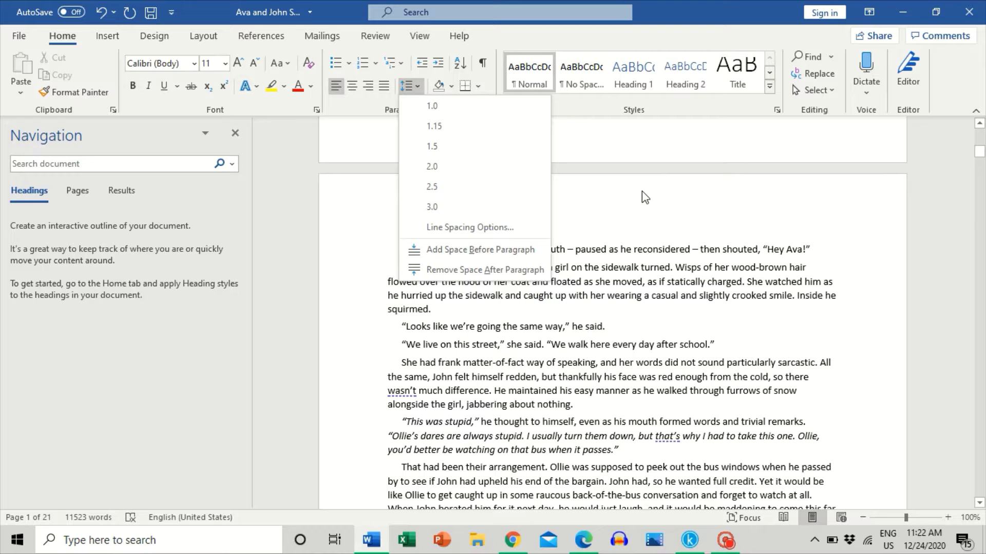
{"action": "left_click", "coordinate": [642, 191]}
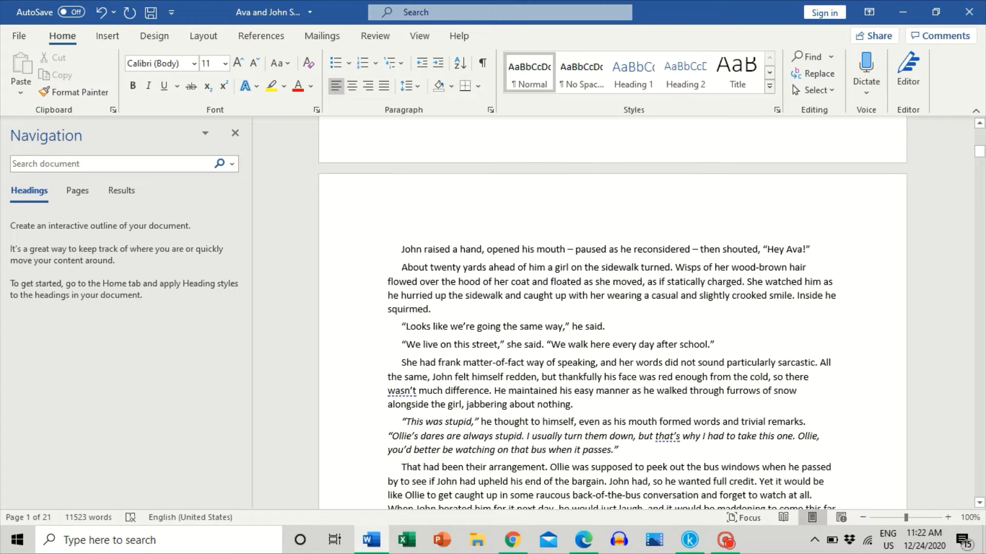
{"action": "scroll", "coordinate": [344, 214], "scroll_direction": "down", "scroll_amount": 2}
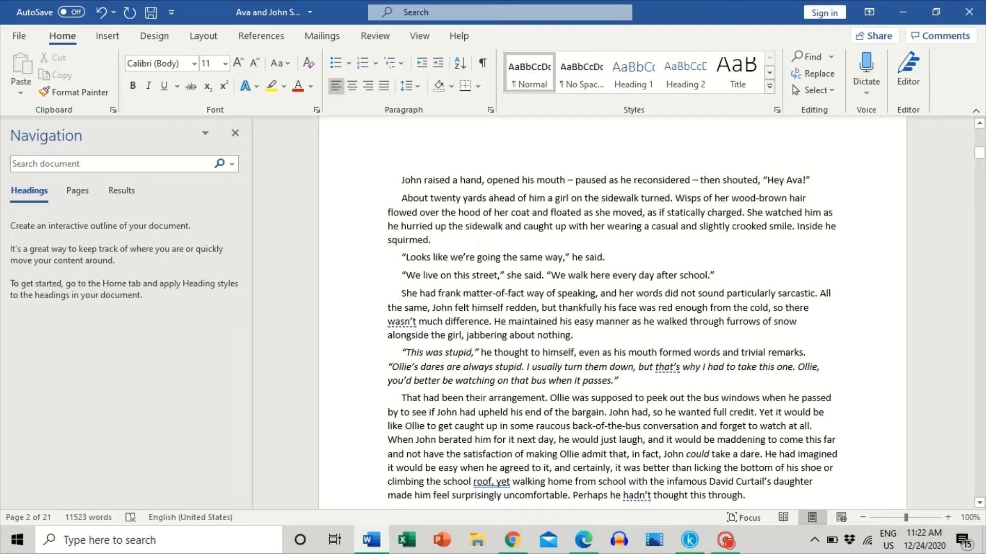
{"action": "scroll", "coordinate": [612, 313], "scroll_direction": "up", "scroll_amount": 5}
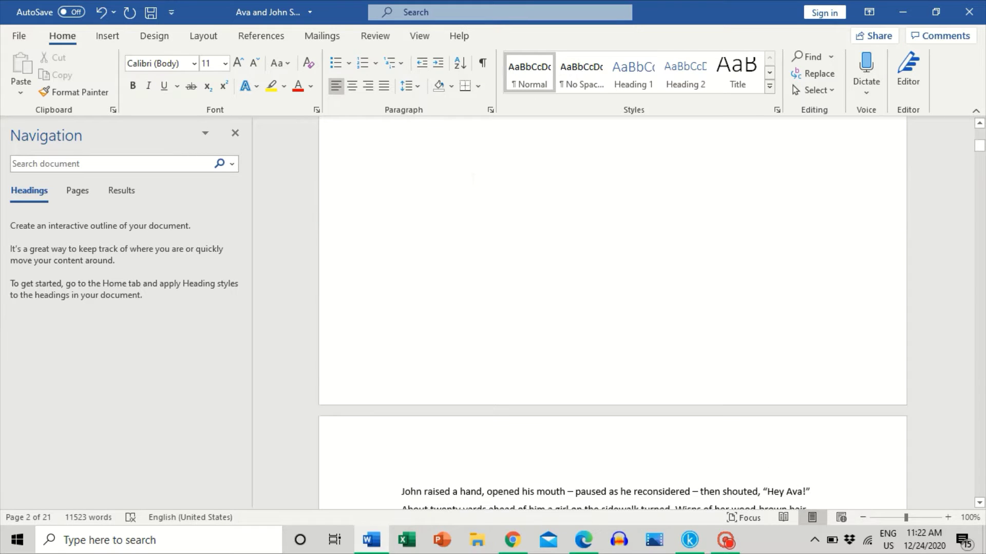
{"action": "scroll", "coordinate": [613, 313], "scroll_direction": "up", "scroll_amount": 5}
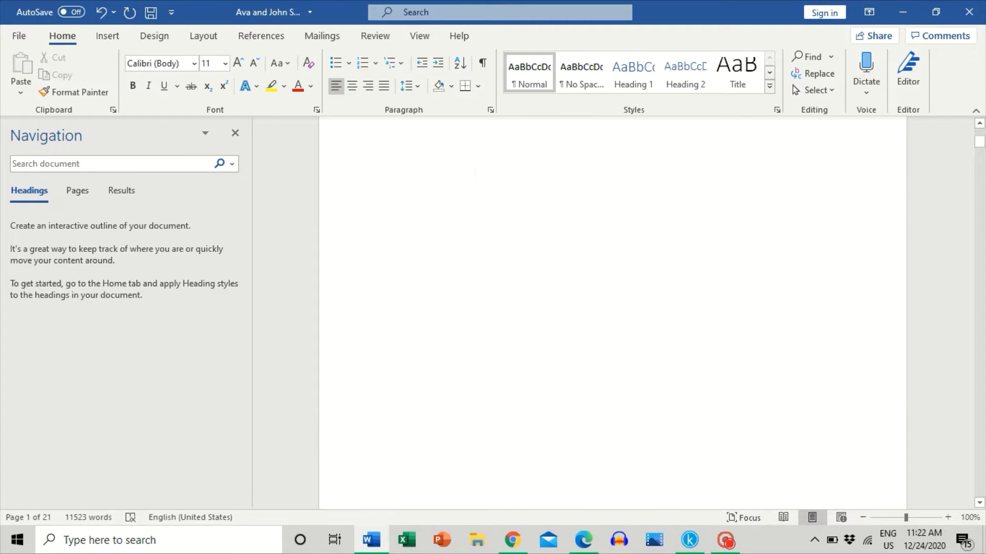
{"action": "scroll", "coordinate": [474, 174], "scroll_direction": "down", "scroll_amount": 6}
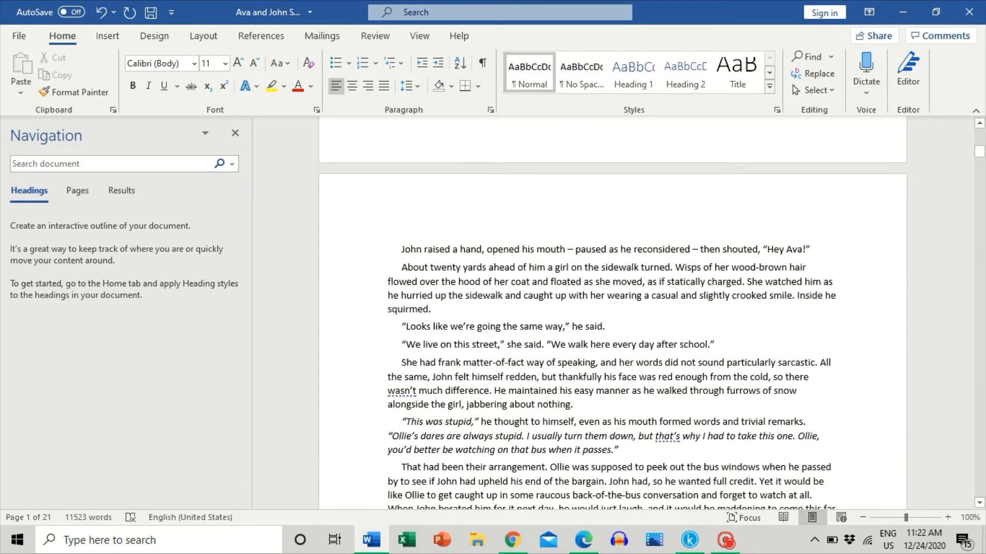
{"action": "scroll", "coordinate": [612, 313], "scroll_direction": "up", "scroll_amount": 2}
{"action": "scroll", "coordinate": [613, 314], "scroll_direction": "down", "scroll_amount": 7}
{"action": "scroll", "coordinate": [613, 314], "scroll_direction": "up", "scroll_amount": 6}
{"action": "scroll", "coordinate": [613, 314], "scroll_direction": "up", "scroll_amount": 6}
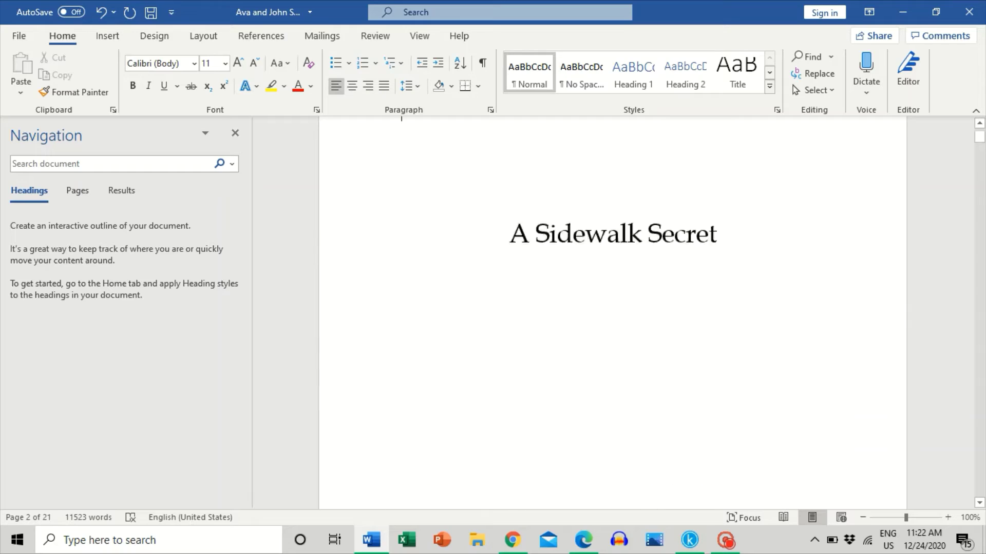
{"action": "scroll", "coordinate": [613, 313], "scroll_direction": "down", "scroll_amount": 3}
{"action": "left_click_drag", "start_coordinate": [979, 144], "coordinate": [975, 497]}
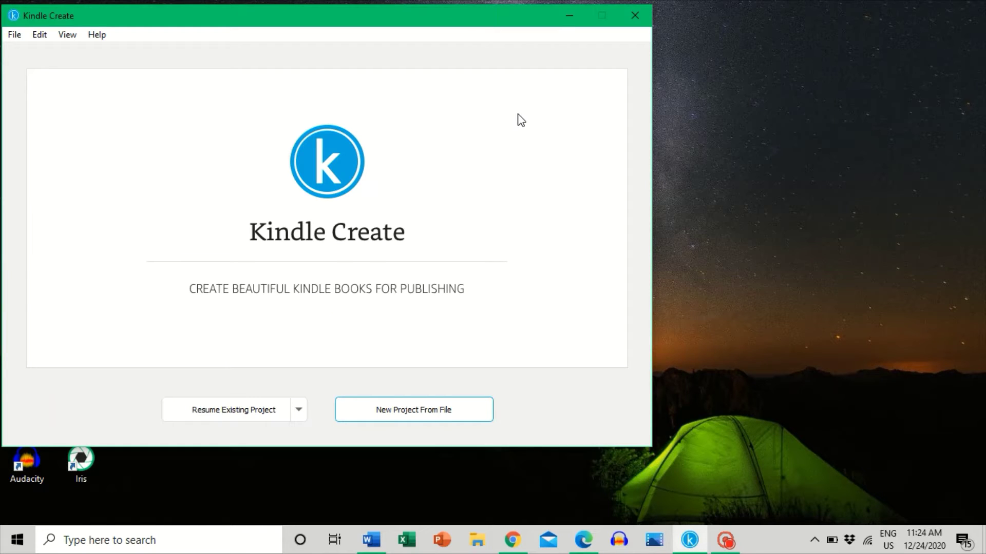
Nudge the Kindle Create window and select the title page's author line to check its element
{"action": "left_click", "coordinate": [456, 14]}
{"action": "mouse_move", "coordinate": [456, 15]}
{"action": "left_mouse_down"}
{"action": "mouse_move", "coordinate": [446, 11]}
{"action": "mouse_move", "coordinate": [457, 13]}
{"action": "left_mouse_up"}
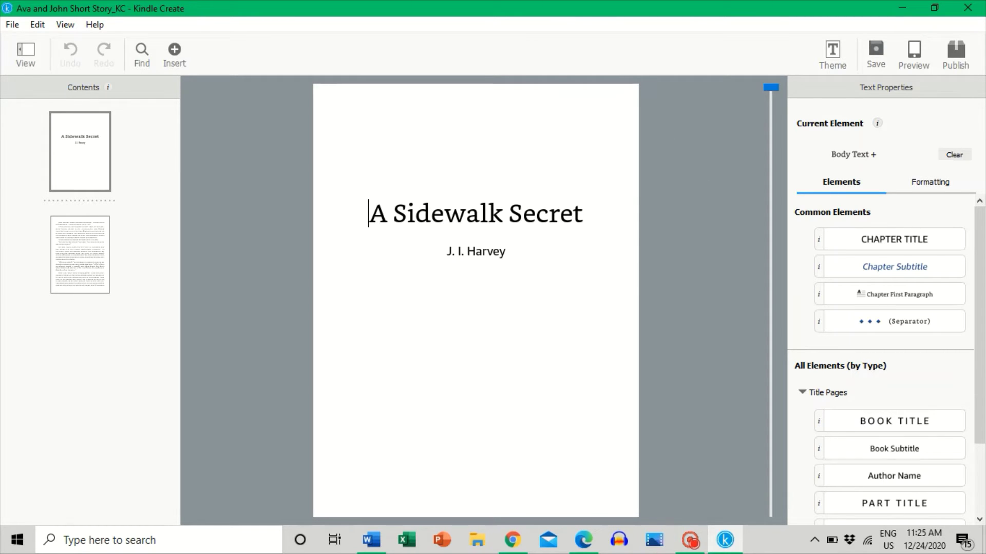
{"action": "left_click", "coordinate": [511, 253]}
Give the 'A Sidewalk Secret' title 2.50 space before and 1.00 line spacing
{"action": "double_click", "coordinate": [575, 213]}
{"action": "left_click", "coordinate": [455, 214]}
{"action": "left_click", "coordinate": [927, 182]}
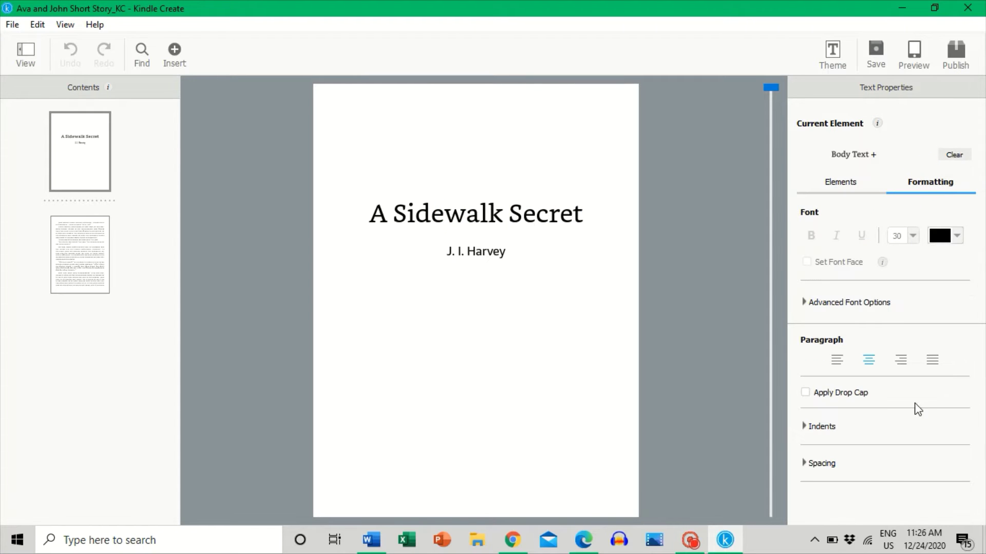
{"action": "left_click", "coordinate": [832, 466]}
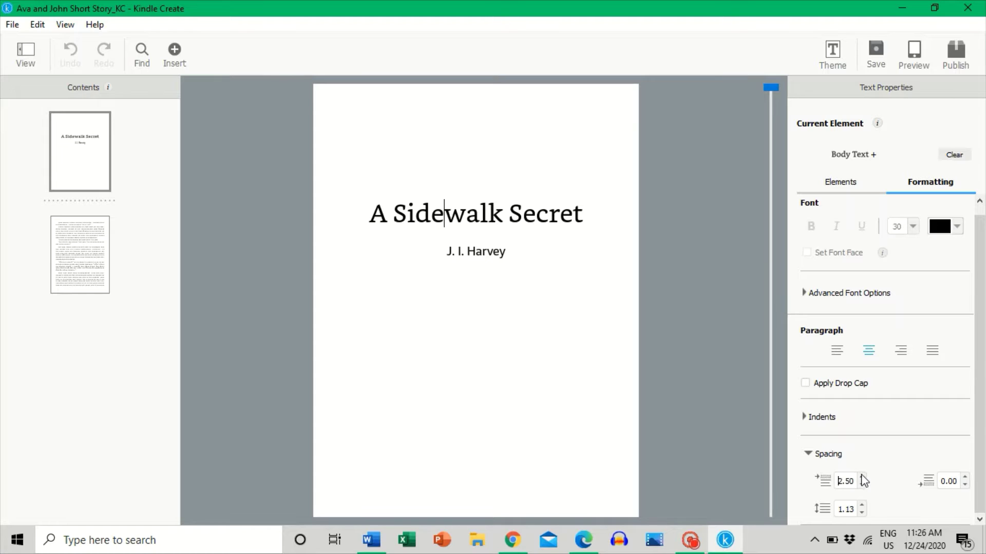
{"action": "left_click", "coordinate": [862, 477]}
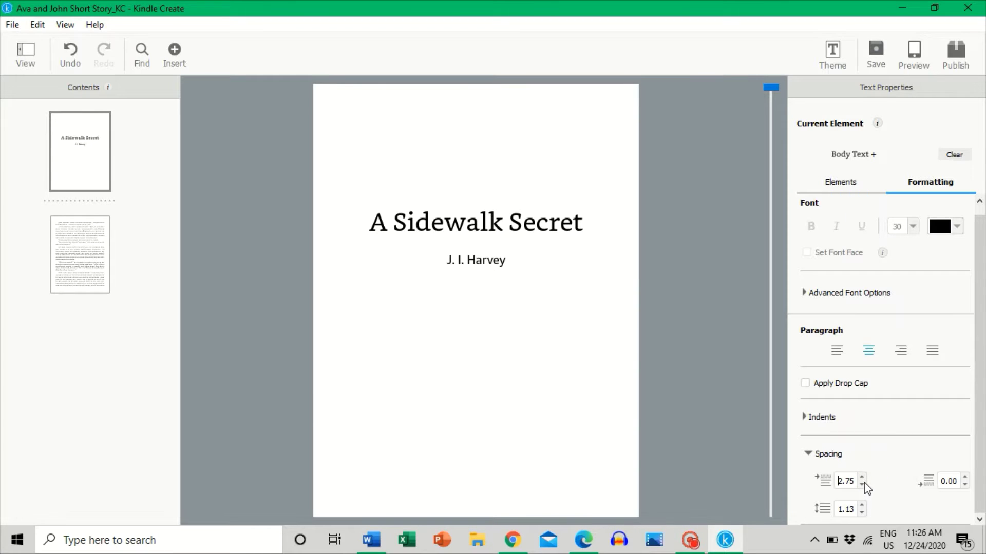
{"action": "left_click", "coordinate": [862, 485]}
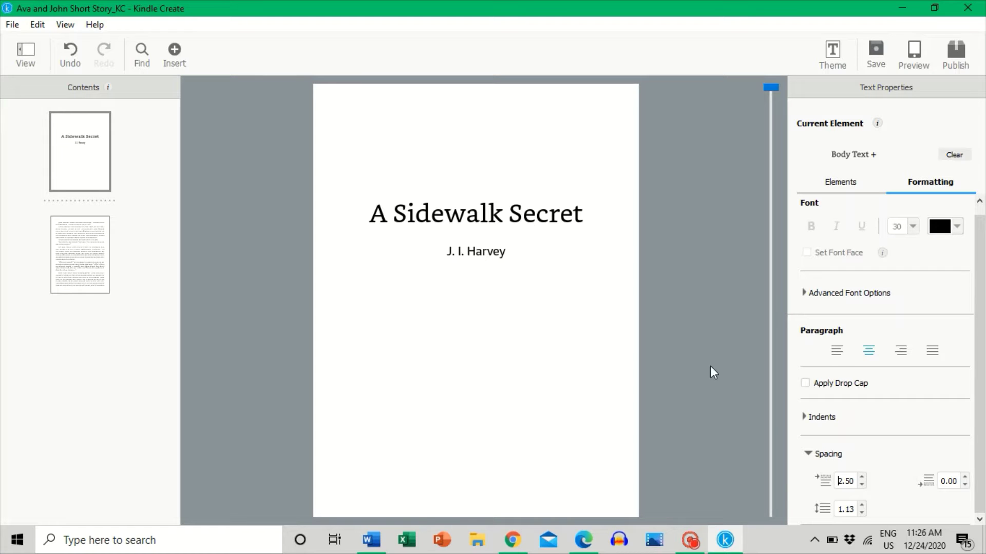
{"action": "left_click", "coordinate": [863, 512]}
{"action": "left_click", "coordinate": [862, 505]}
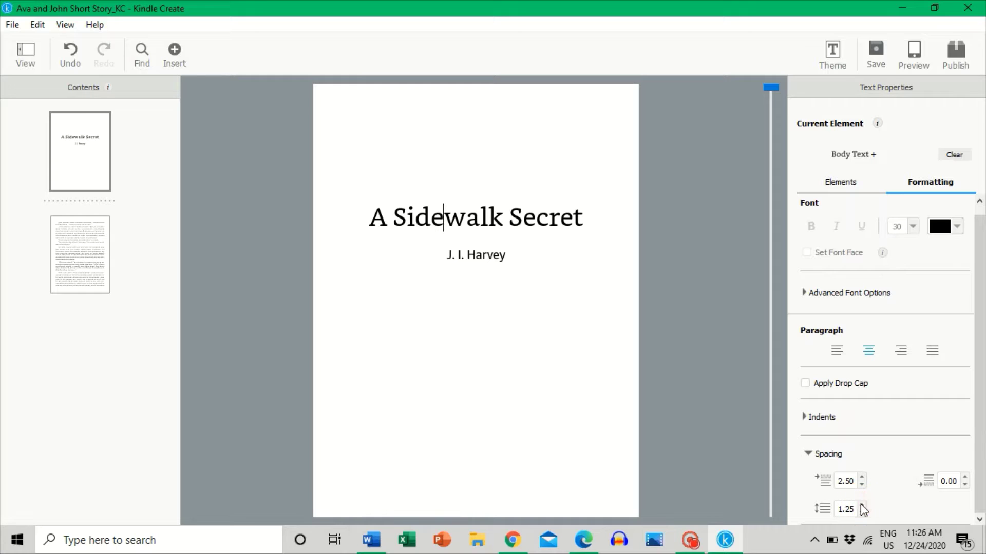
{"action": "left_click", "coordinate": [862, 512]}
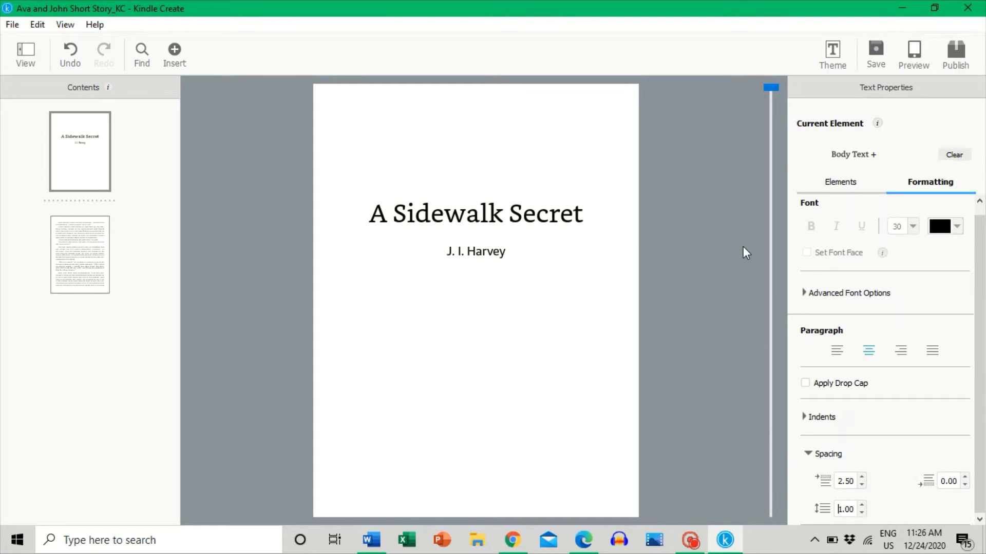
{"action": "left_click", "coordinate": [837, 182]}
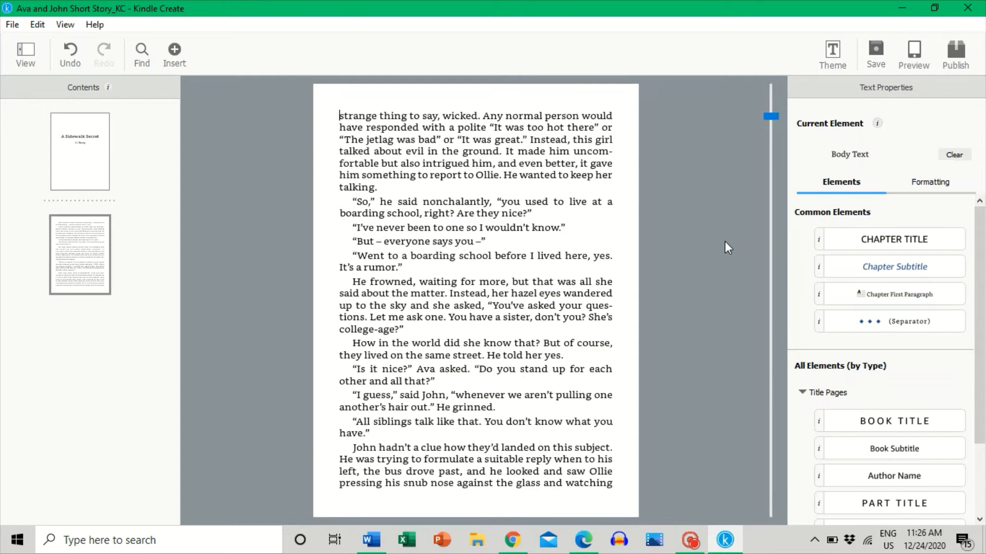
Page through the story from page 2 to Ava's italic closing letter and its P.S
{"action": "scroll", "coordinate": [720, 239], "scroll_direction": "up", "scroll_amount": 3}
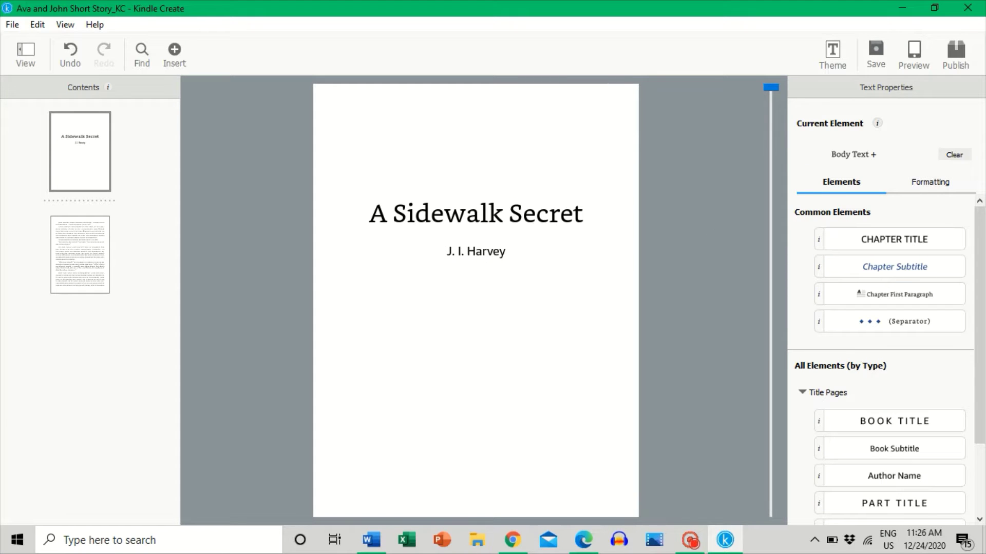
{"action": "scroll", "coordinate": [651, 324], "scroll_direction": "down", "scroll_amount": 3}
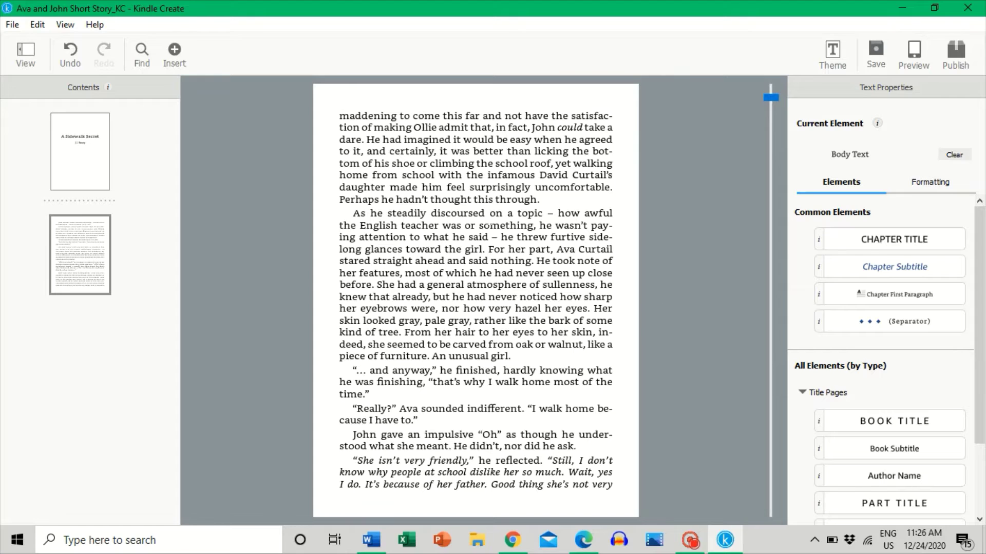
{"action": "scroll", "coordinate": [476, 301], "scroll_direction": "up", "scroll_amount": 4}
{"action": "scroll", "coordinate": [476, 300], "scroll_direction": "down", "scroll_amount": 2}
{"action": "key", "text": "Page_Down"}
{"action": "key", "text": "Page_Down"}
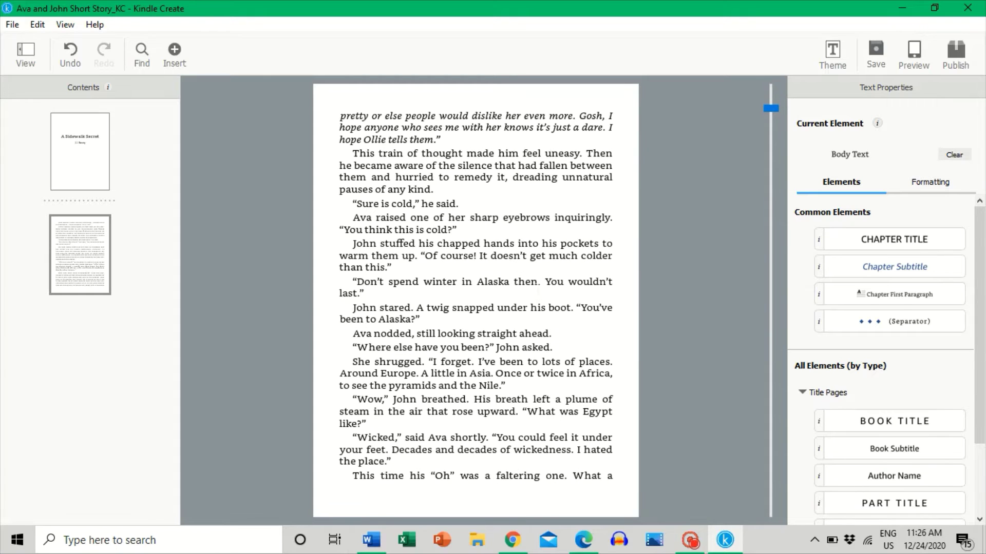
{"action": "key", "text": "Page_Down"}
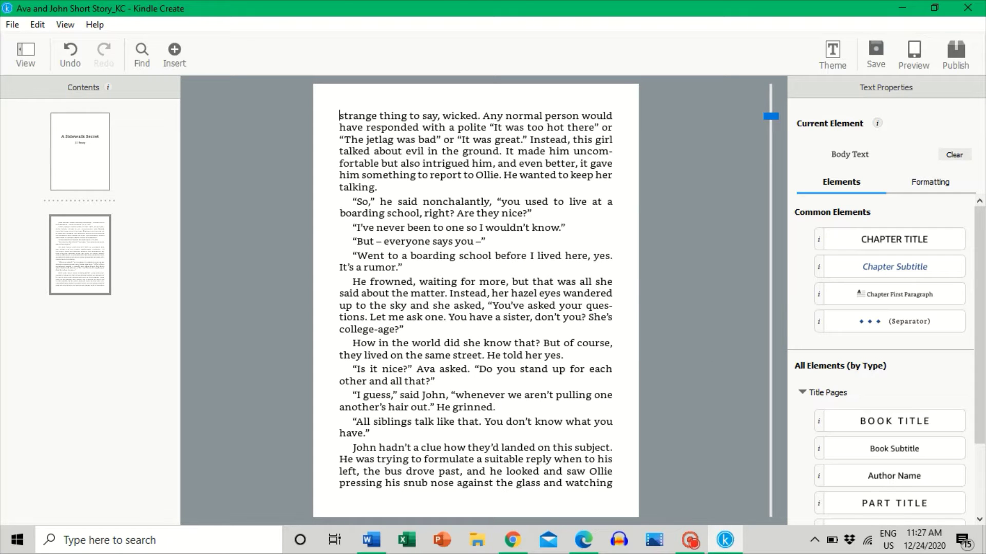
{"action": "key", "text": "Page_Down"}
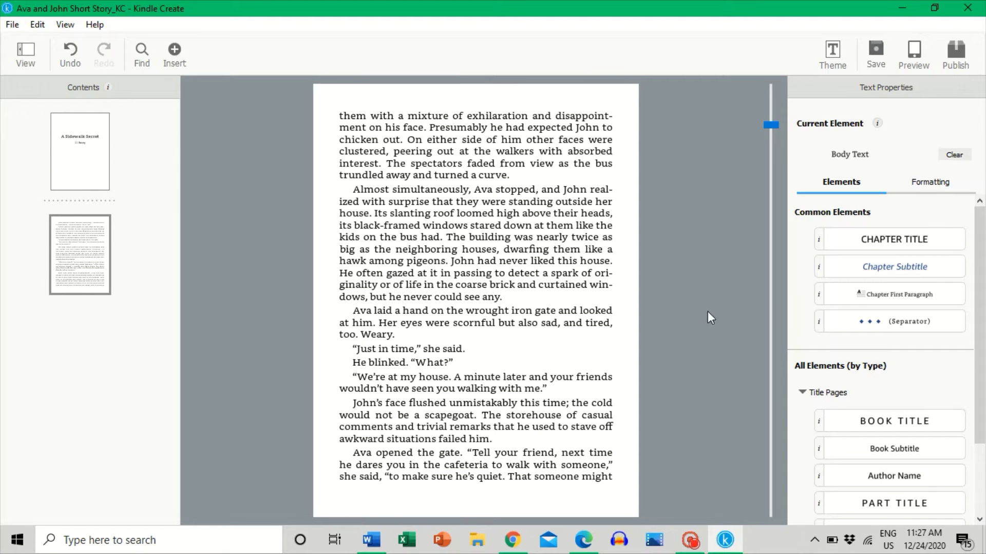
{"action": "key", "text": "Page_Down"}
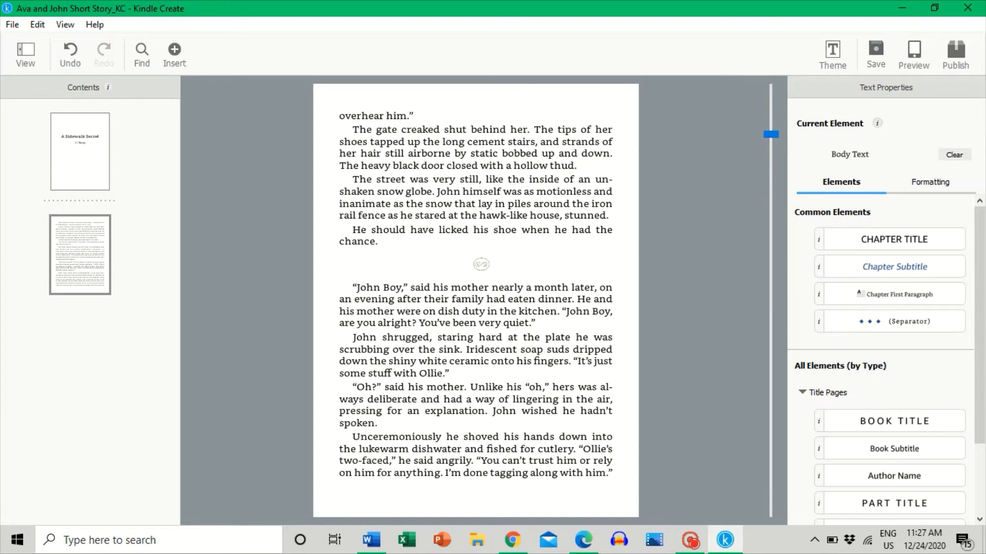
{"action": "key", "text": "Page_Down"}
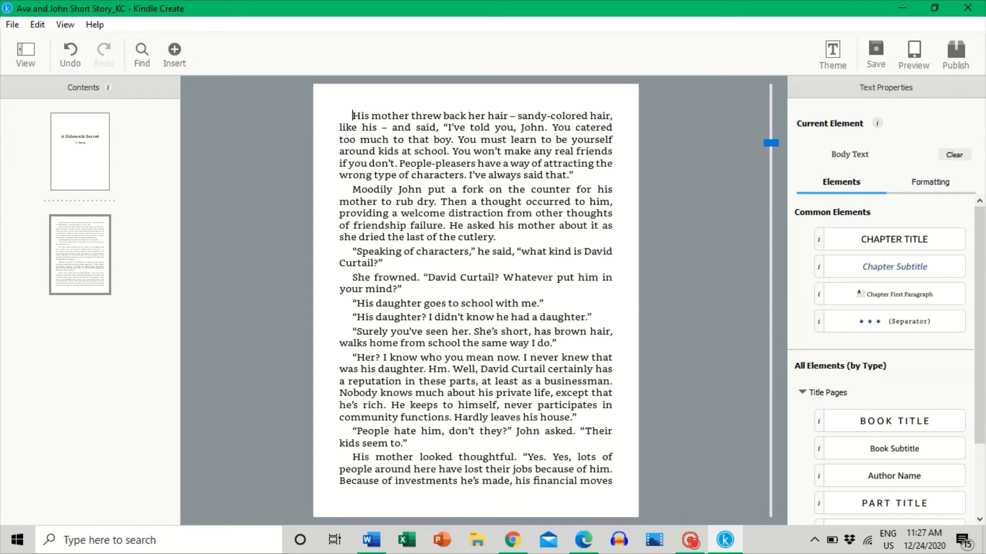
{"action": "key", "text": "Page_Down"}
{"action": "key", "text": "Page_Down"}
{"action": "key", "text": "Page_Down"}
{"action": "key", "text": "Page_Down"}
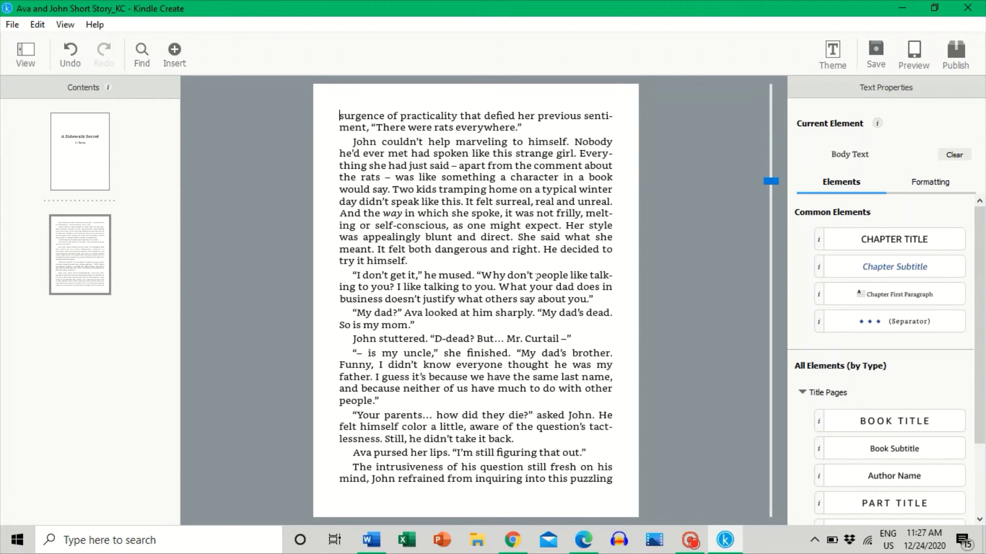
{"action": "key", "text": "Page_Down"}
{"action": "key", "text": "Page_Down"}
{"action": "key", "text": "Page_Down"}
{"action": "key", "text": "Page_Down"}
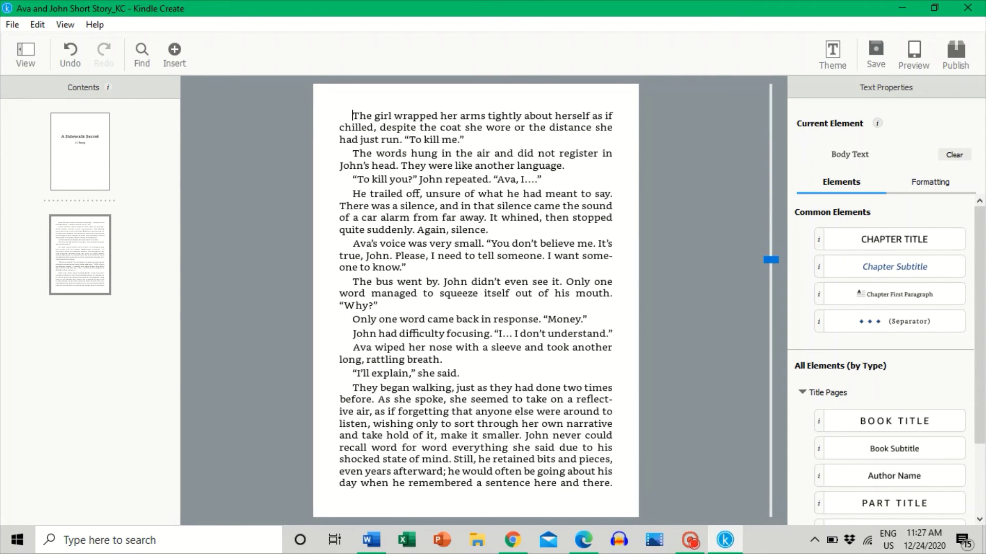
{"action": "key", "text": "Page_Down"}
{"action": "key", "text": "Page_Down"}
{"action": "key", "text": "Page_Down"}
{"action": "key", "text": "Page_Down"}
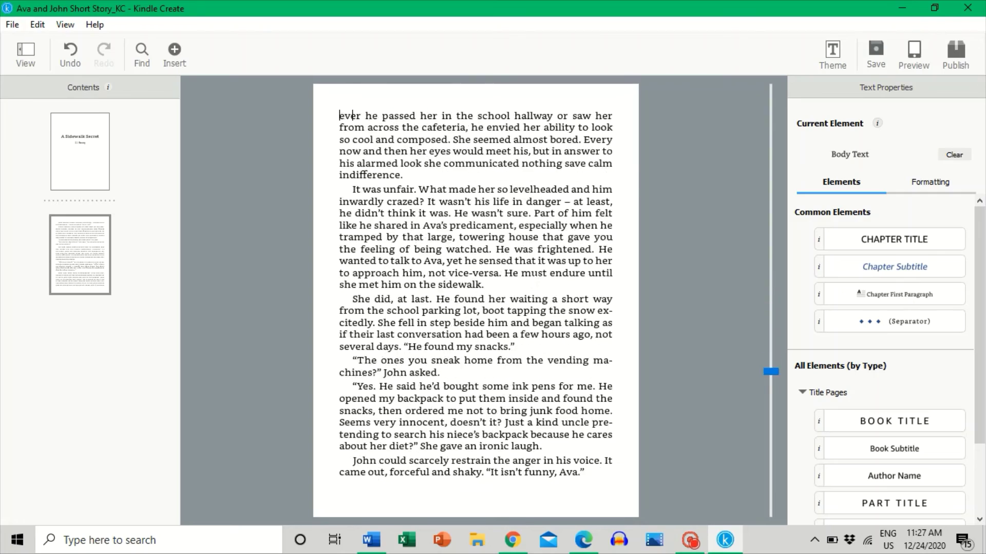
{"action": "key", "text": "Page_Down"}
{"action": "key", "text": "Page_Down"}
{"action": "key", "text": "Page_Down"}
{"action": "key", "text": "Page_Down"}
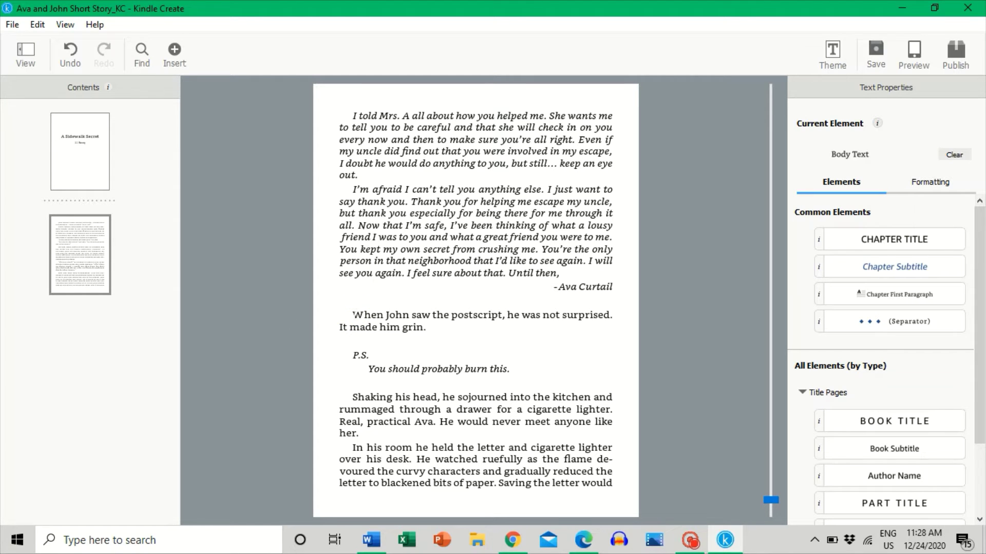
{"action": "double_click", "coordinate": [367, 314]}
{"action": "key", "text": "BackSpace"}
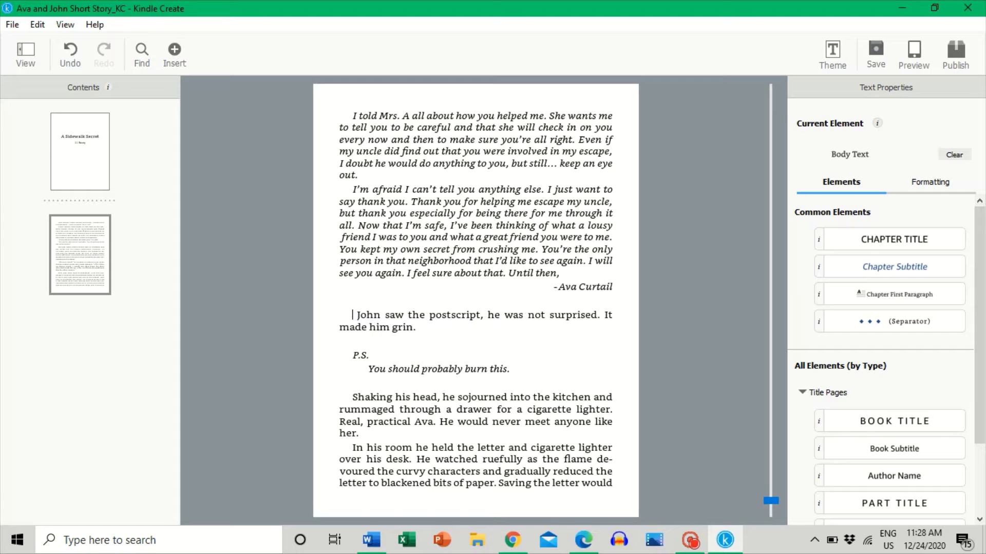
{"action": "left_click", "coordinate": [70, 52]}
{"action": "left_click", "coordinate": [352, 340]}
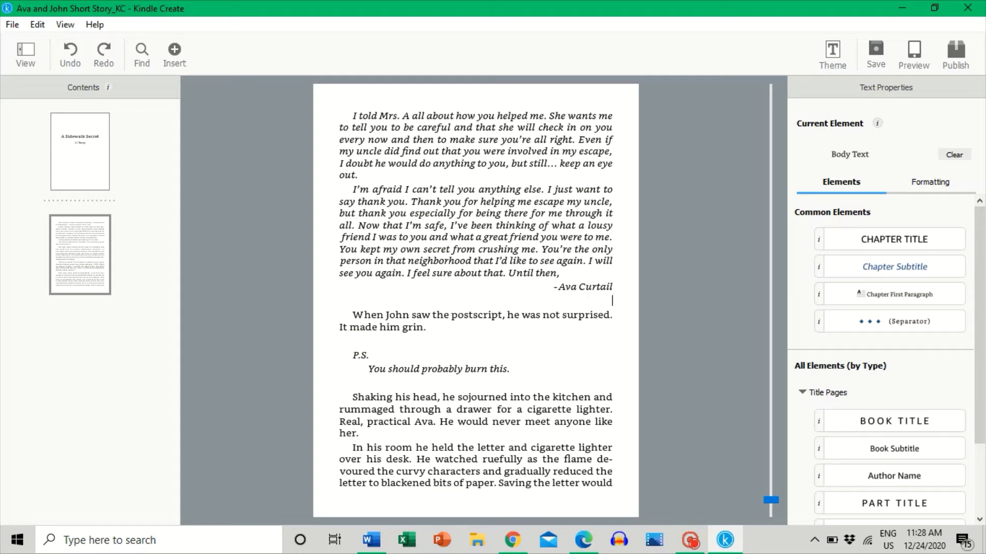
{"action": "key", "text": "BackSpace"}
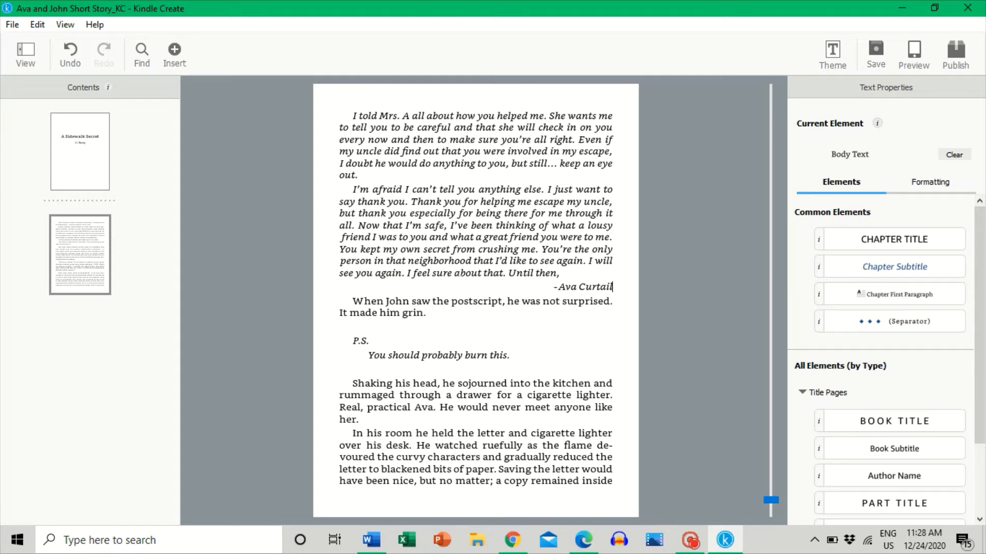
{"action": "key", "text": "Return"}
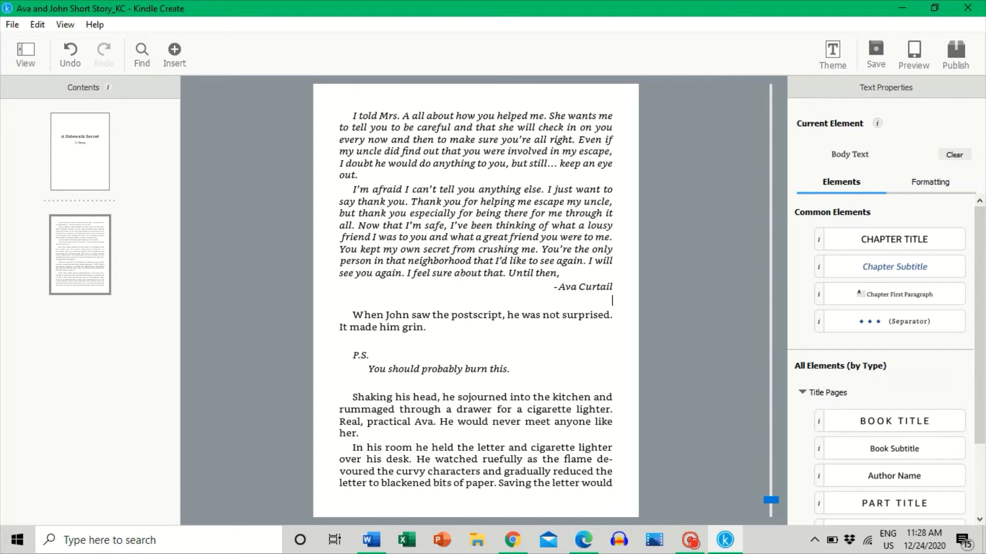
{"action": "key", "text": "Page_Down"}
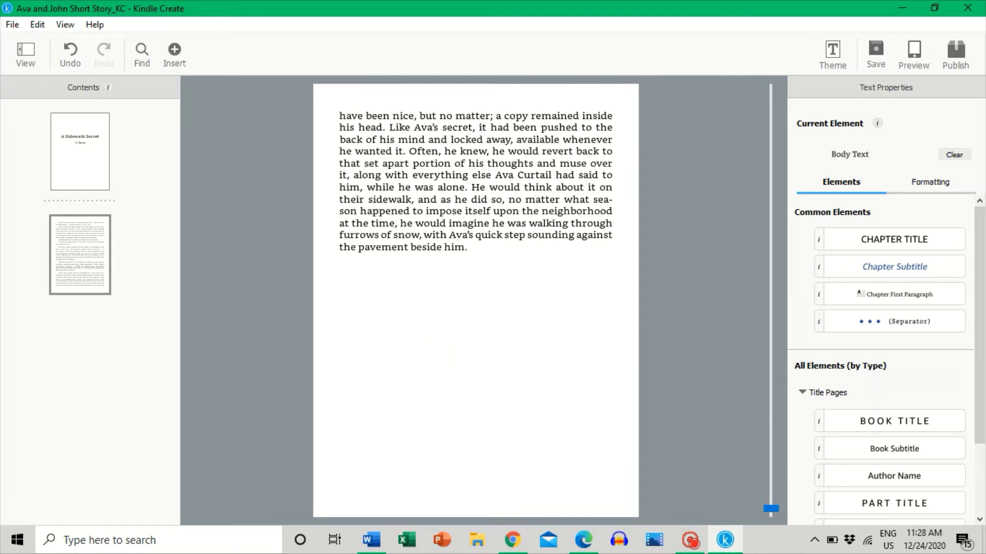
{"action": "key", "text": "Page_Up"}
{"action": "key", "text": "Page_Up"}
{"action": "key", "text": "Page_Up"}
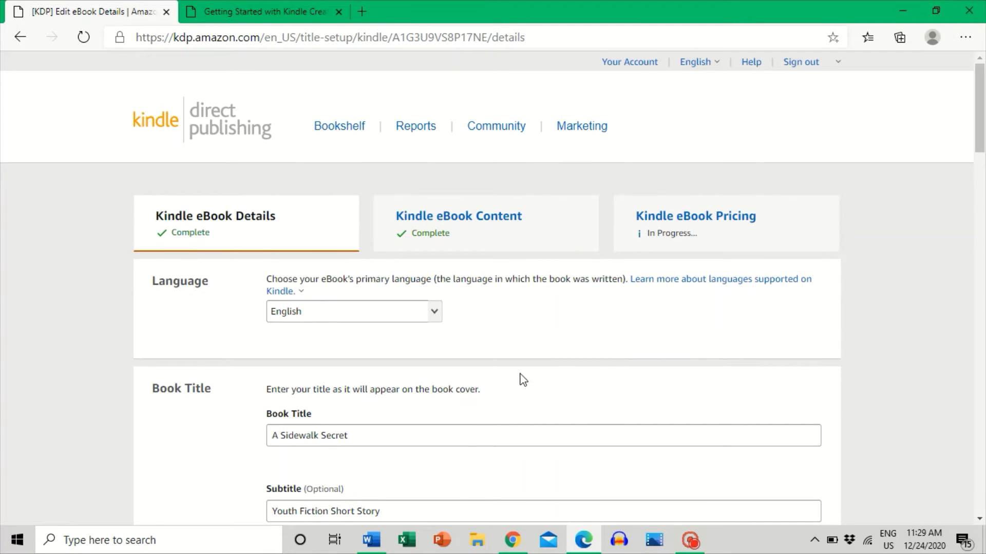
Close the supported-languages popover and scroll the eBook Details page down to the Pre-order section
{"action": "scroll", "coordinate": [523, 379], "scroll_direction": "down", "scroll_amount": 7}
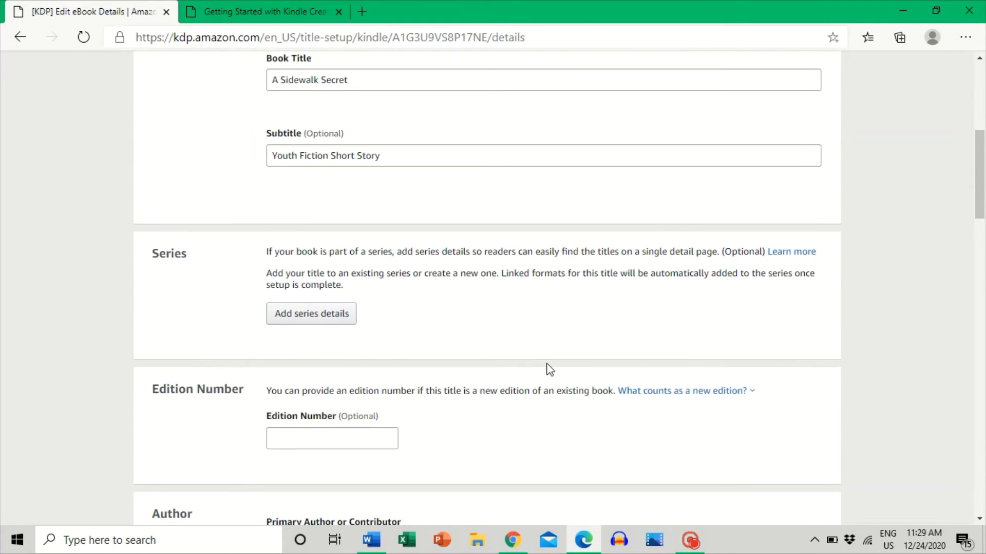
{"action": "scroll", "coordinate": [300, 98], "scroll_direction": "up", "scroll_amount": 3}
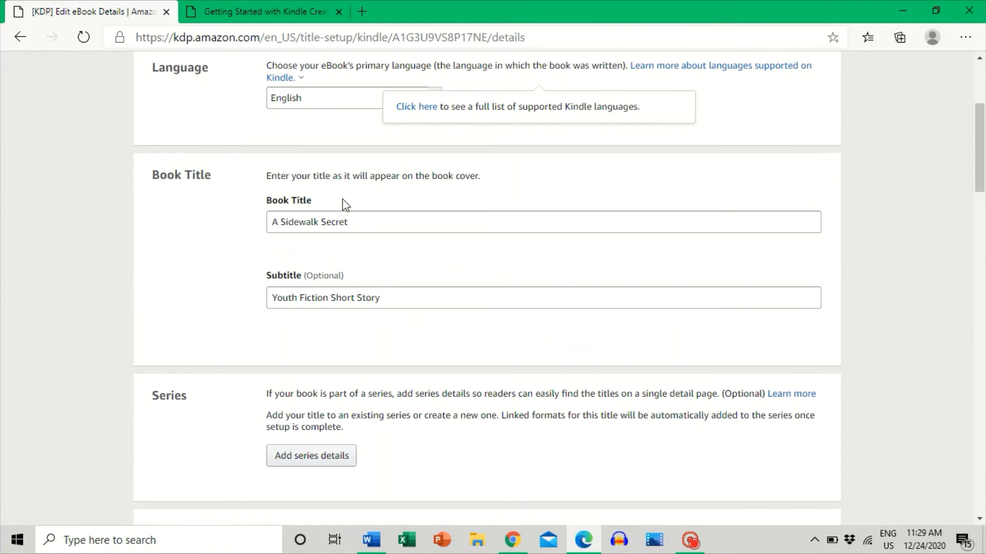
{"action": "left_click", "coordinate": [345, 205]}
{"action": "scroll", "coordinate": [361, 209], "scroll_direction": "down", "scroll_amount": 1}
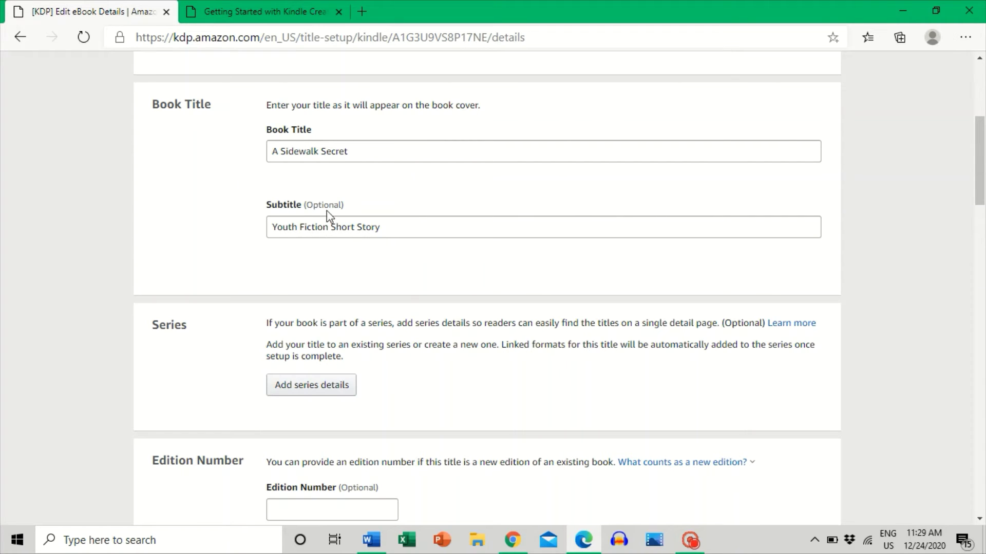
{"action": "scroll", "coordinate": [471, 246], "scroll_direction": "down", "scroll_amount": 5}
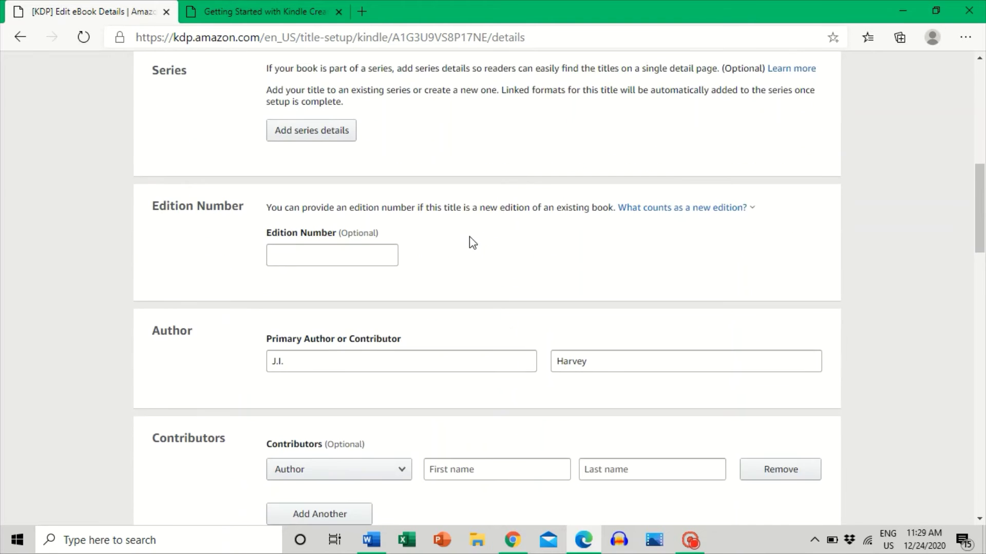
{"action": "scroll", "coordinate": [471, 239], "scroll_direction": "down", "scroll_amount": 2}
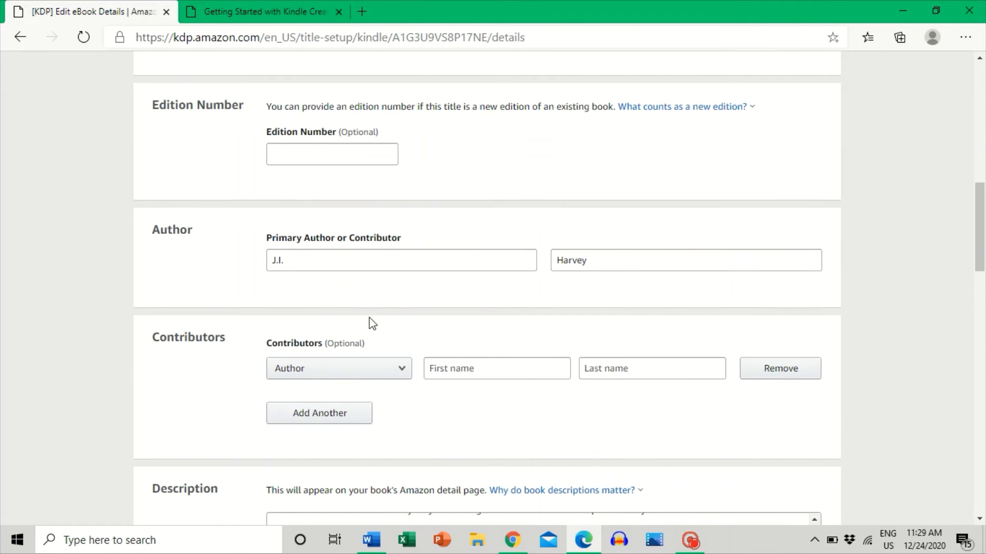
{"action": "scroll", "coordinate": [373, 323], "scroll_direction": "down", "scroll_amount": 7}
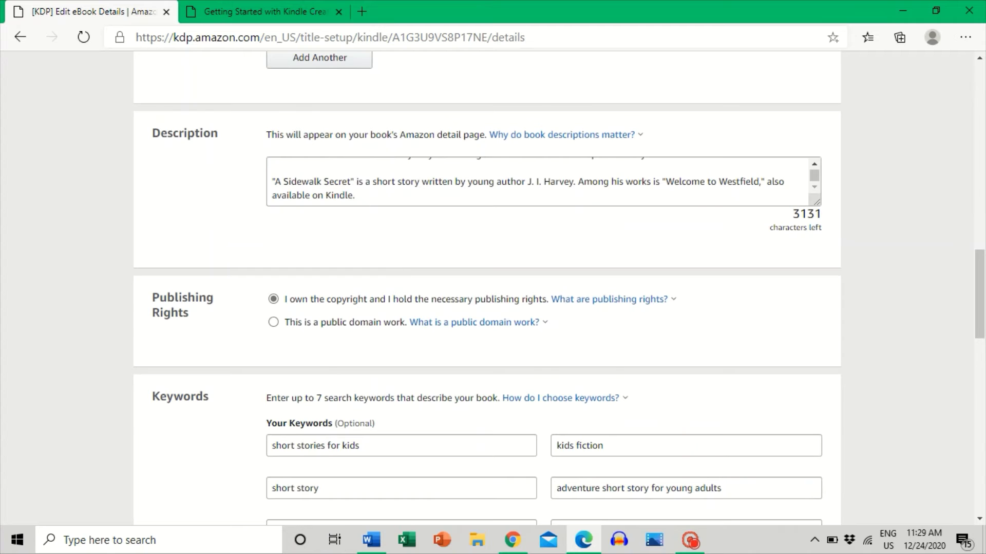
{"action": "scroll", "coordinate": [544, 182], "scroll_direction": "up", "scroll_amount": 5}
{"action": "scroll", "coordinate": [543, 181], "scroll_direction": "down", "scroll_amount": 4}
{"action": "scroll", "coordinate": [423, 282], "scroll_direction": "up", "scroll_amount": 1}
{"action": "scroll", "coordinate": [422, 282], "scroll_direction": "down", "scroll_amount": 4}
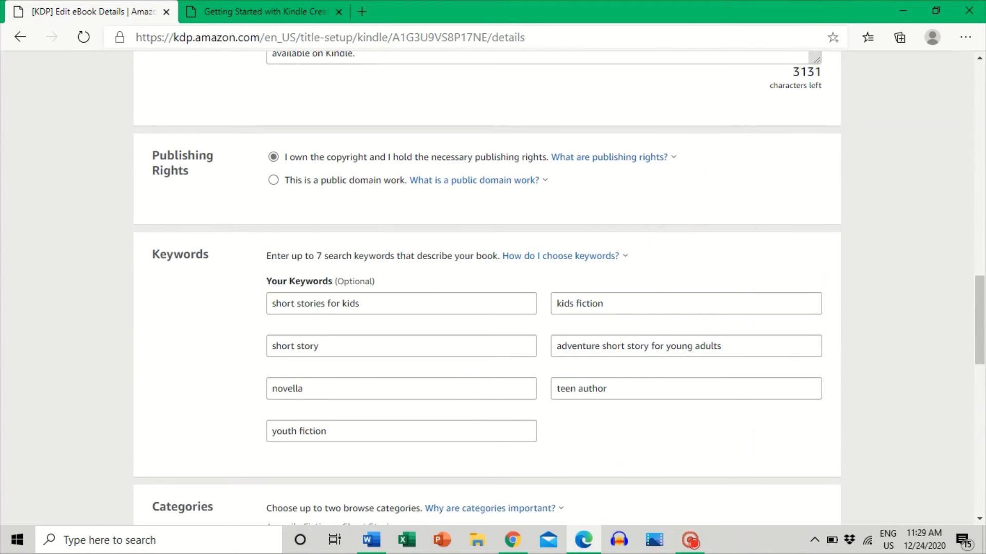
{"action": "scroll", "coordinate": [503, 277], "scroll_direction": "down", "scroll_amount": 1}
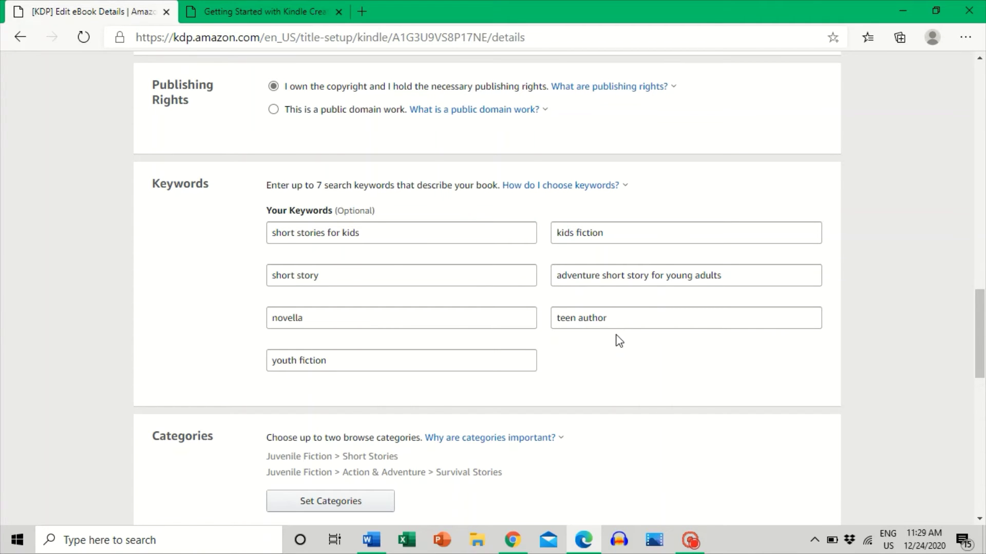
{"action": "scroll", "coordinate": [616, 338], "scroll_direction": "down", "scroll_amount": 2}
{"action": "scroll", "coordinate": [616, 333], "scroll_direction": "down", "scroll_amount": 1}
{"action": "scroll", "coordinate": [615, 333], "scroll_direction": "up", "scroll_amount": 3}
{"action": "scroll", "coordinate": [912, 273], "scroll_direction": "down", "scroll_amount": 3}
{"action": "scroll", "coordinate": [912, 270], "scroll_direction": "down", "scroll_amount": 3}
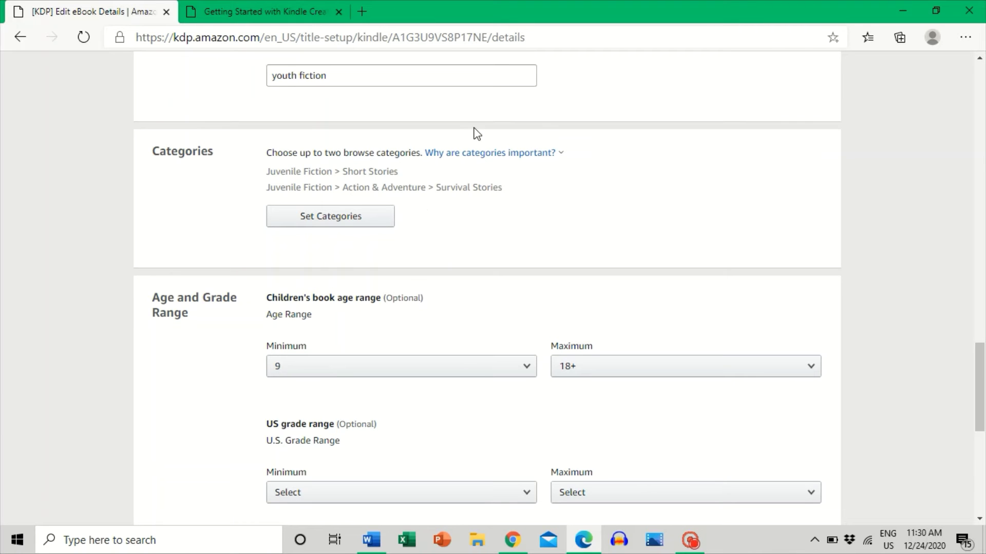
{"action": "scroll", "coordinate": [466, 133], "scroll_direction": "down", "scroll_amount": 3}
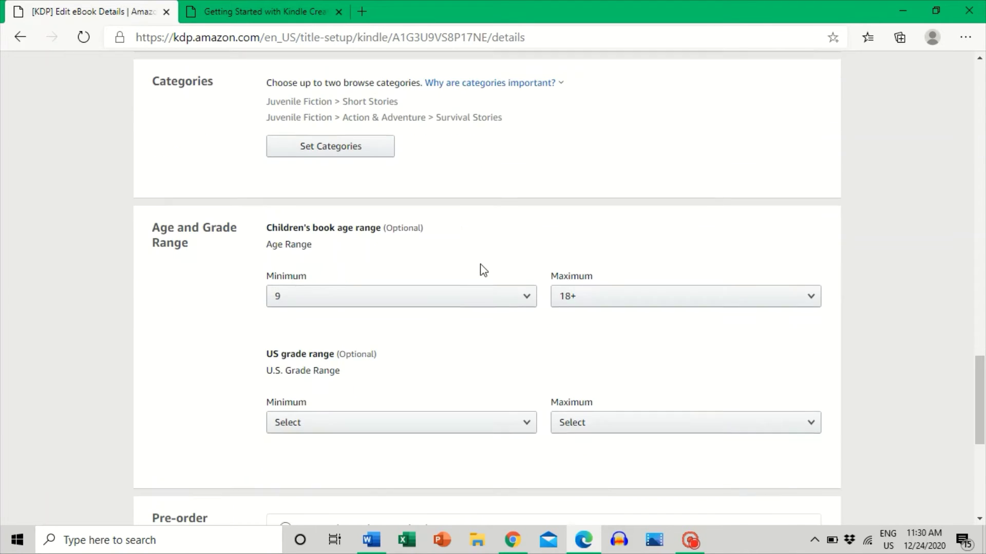
{"action": "scroll", "coordinate": [565, 221], "scroll_direction": "down", "scroll_amount": 6}
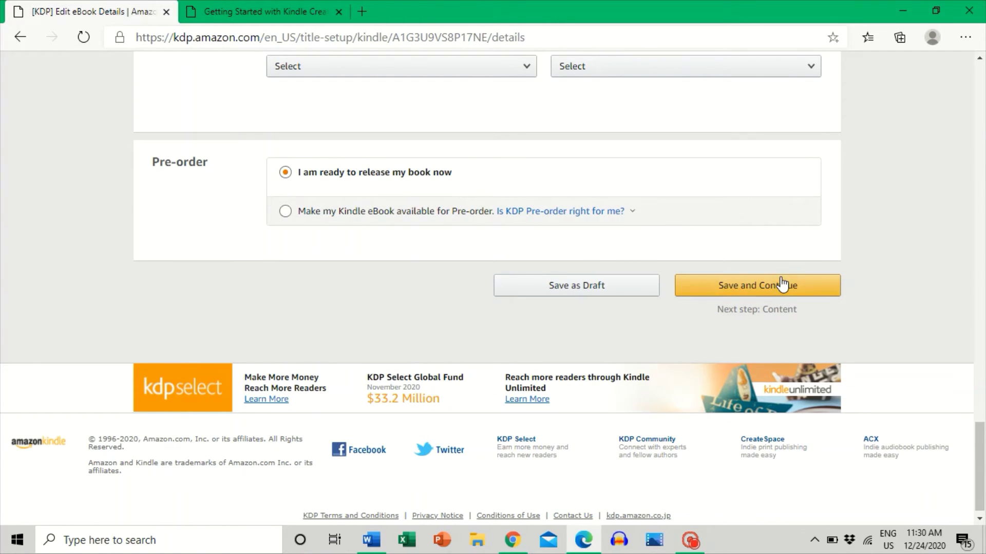
Save the eBook details and continue to the eBook content page
{"action": "left_click", "coordinate": [782, 284]}
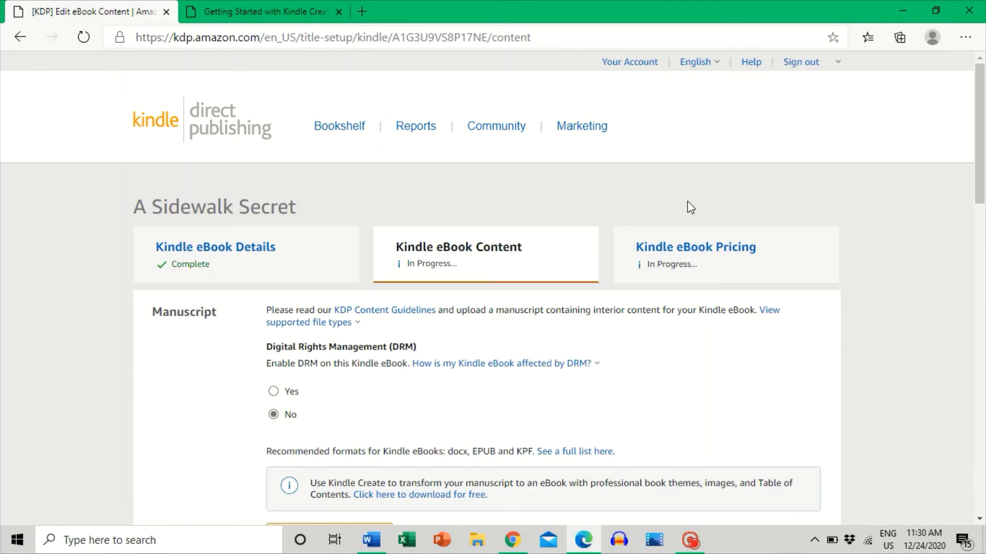
{"action": "scroll", "coordinate": [689, 205], "scroll_direction": "down", "scroll_amount": 4}
{"action": "scroll", "coordinate": [688, 233], "scroll_direction": "up", "scroll_amount": 2}
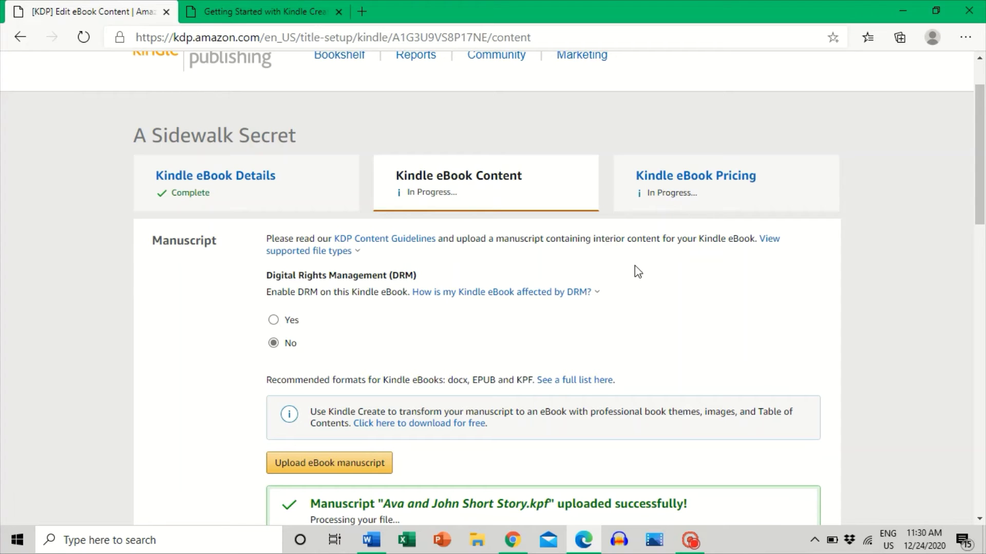
{"action": "scroll", "coordinate": [630, 272], "scroll_direction": "up", "scroll_amount": 2}
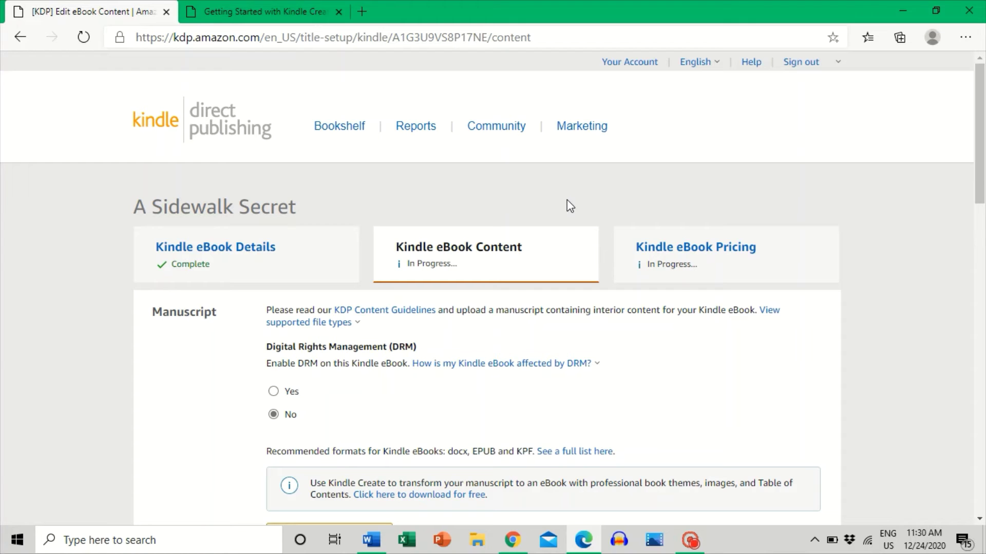
{"action": "scroll", "coordinate": [554, 288], "scroll_direction": "down", "scroll_amount": 7}
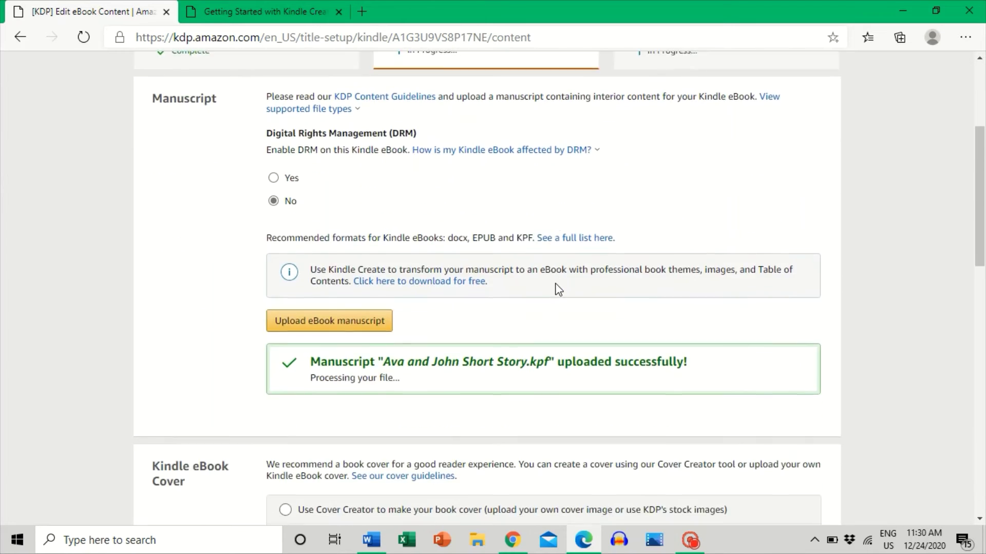
{"action": "scroll", "coordinate": [471, 70], "scroll_direction": "up", "scroll_amount": 3}
Read the DRM explanation and the supported manuscript file types
{"action": "left_click", "coordinate": [470, 150]}
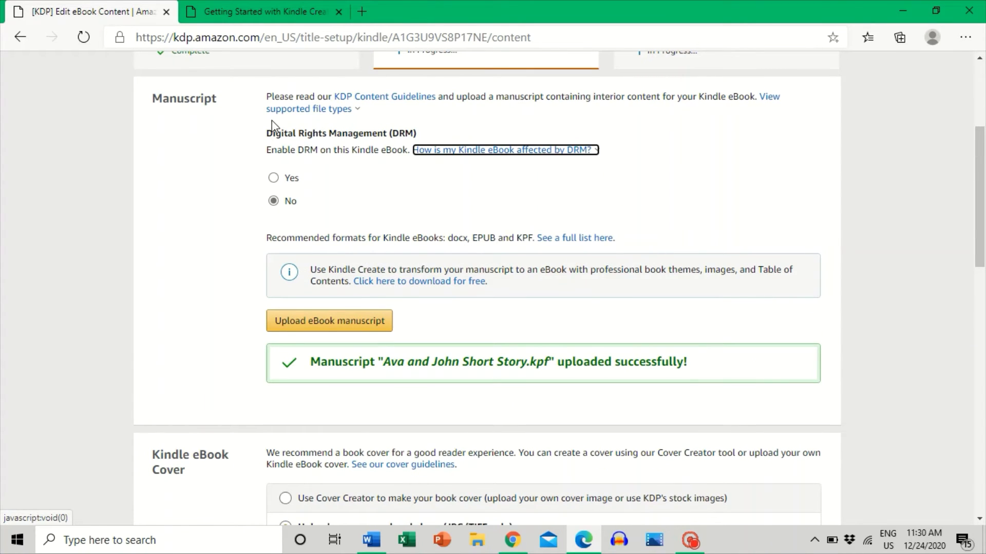
{"action": "left_click", "coordinate": [308, 109]}
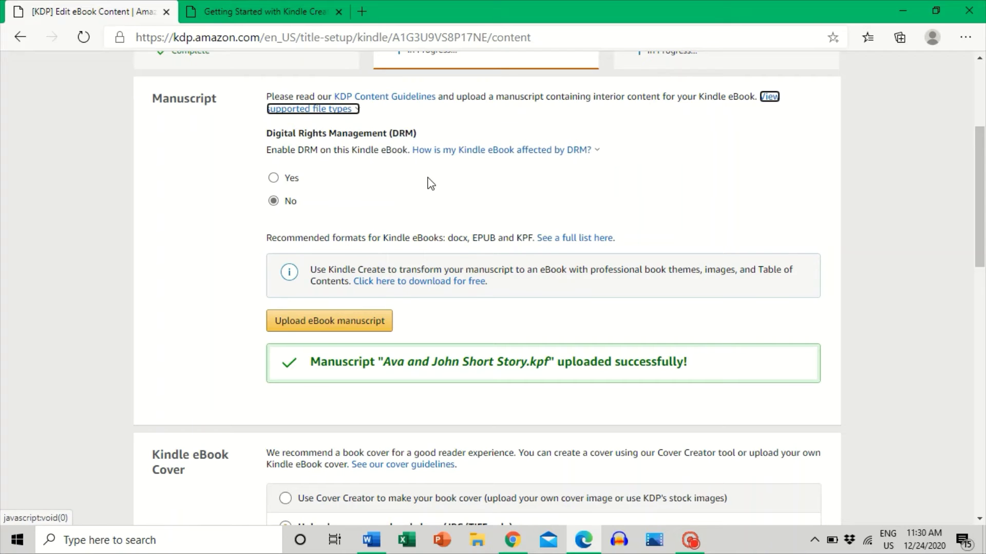
{"action": "left_click", "coordinate": [488, 149]}
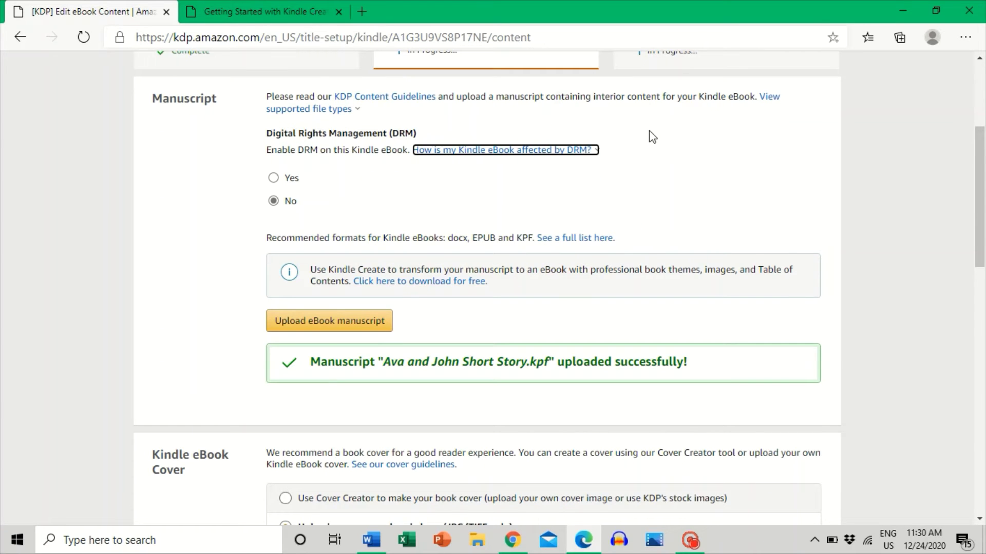
{"action": "left_click", "coordinate": [541, 151]}
{"action": "left_click", "coordinate": [822, 85]}
{"action": "left_click", "coordinate": [516, 159]}
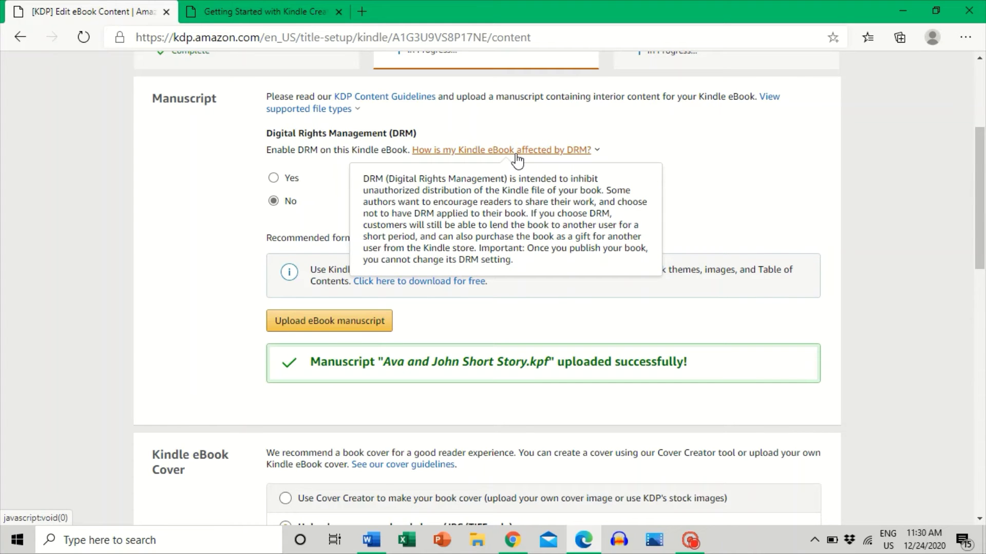
{"action": "left_click", "coordinate": [700, 139]}
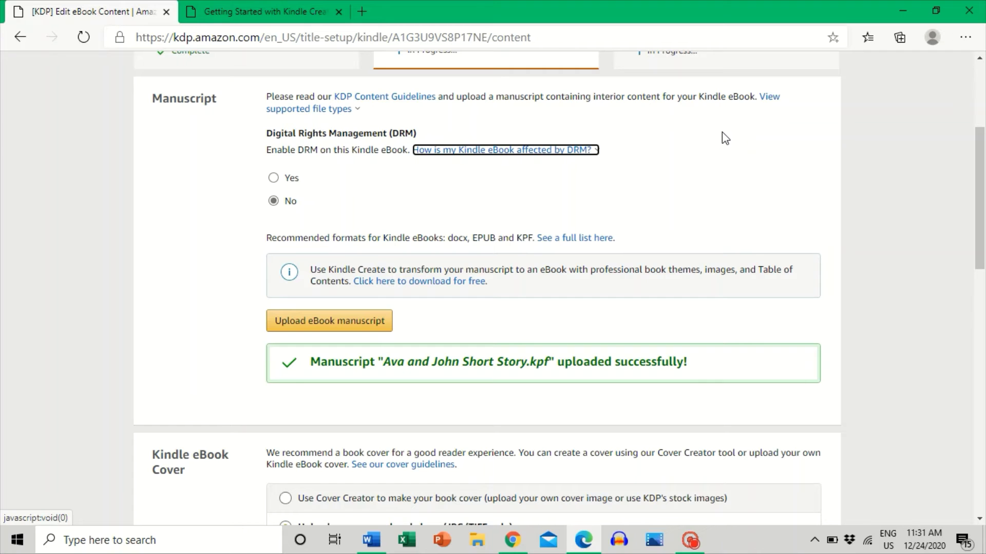
Confirm the manuscript and cover uploads, then launch the Online Previewer
{"action": "scroll", "coordinate": [462, 224], "scroll_direction": "down", "scroll_amount": 1}
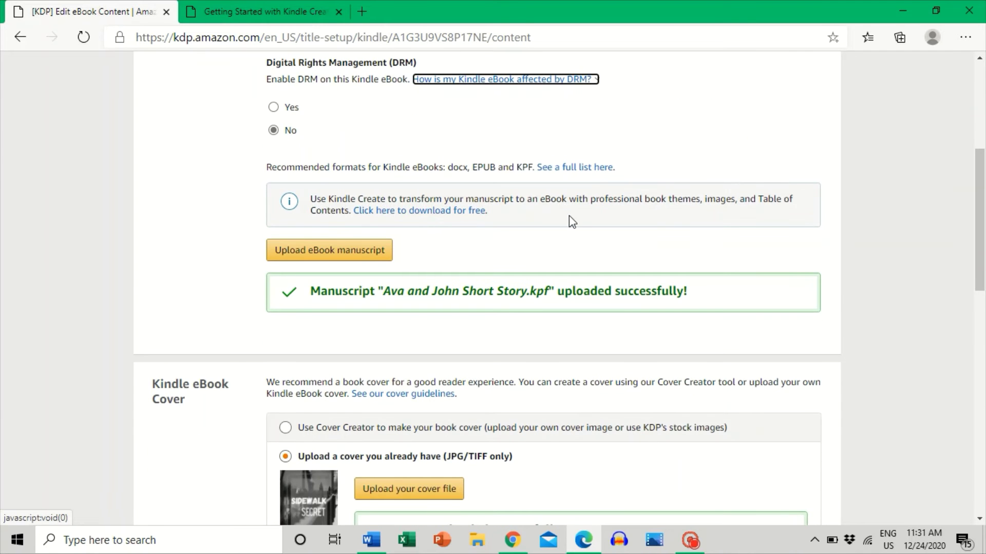
{"action": "scroll", "coordinate": [567, 218], "scroll_direction": "down", "scroll_amount": 1}
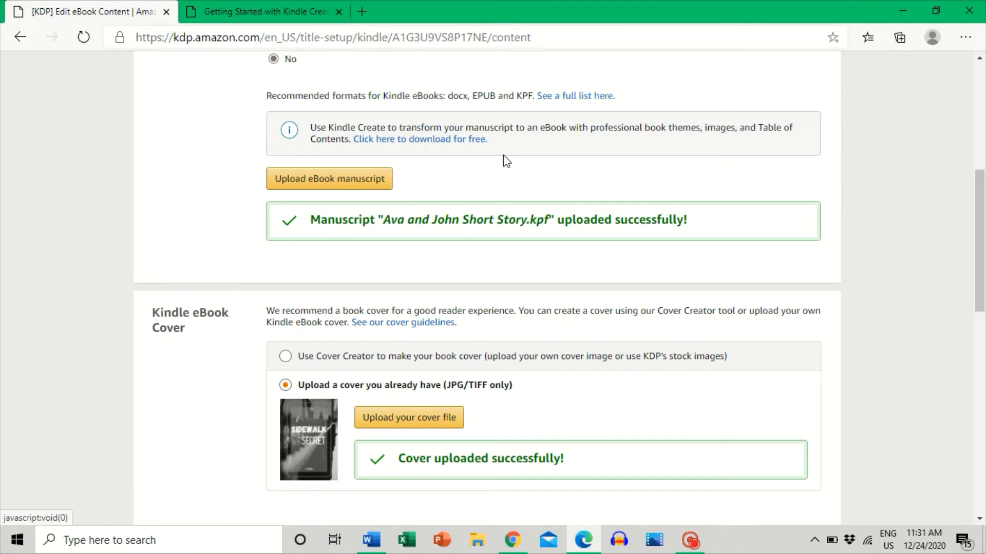
{"action": "scroll", "coordinate": [503, 160], "scroll_direction": "down", "scroll_amount": 5}
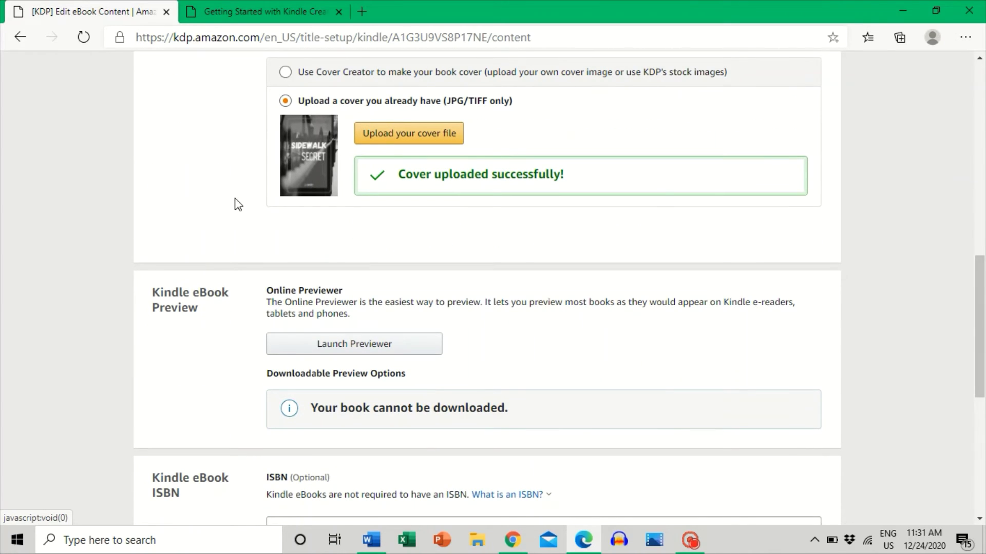
{"action": "scroll", "coordinate": [519, 244], "scroll_direction": "down", "scroll_amount": 1}
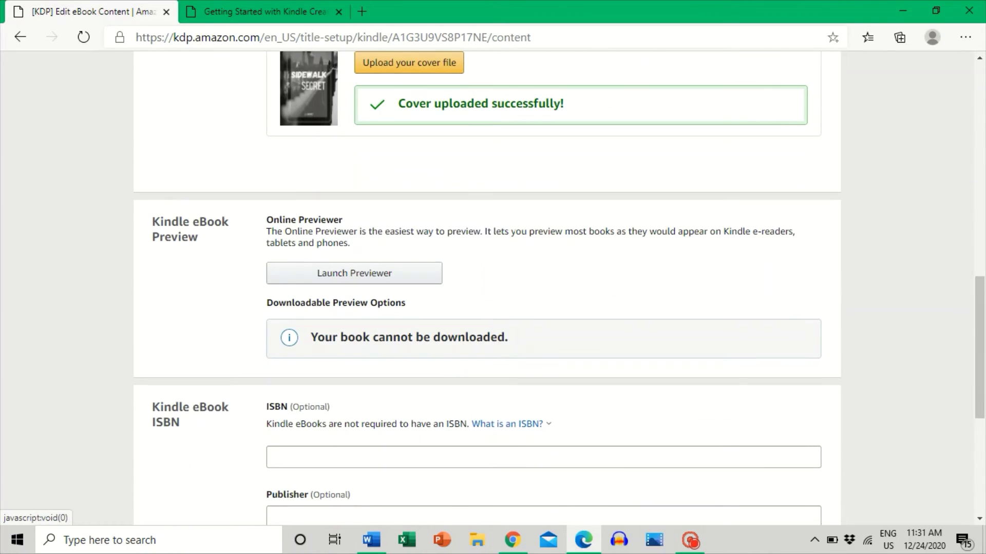
{"action": "left_click", "coordinate": [369, 274]}
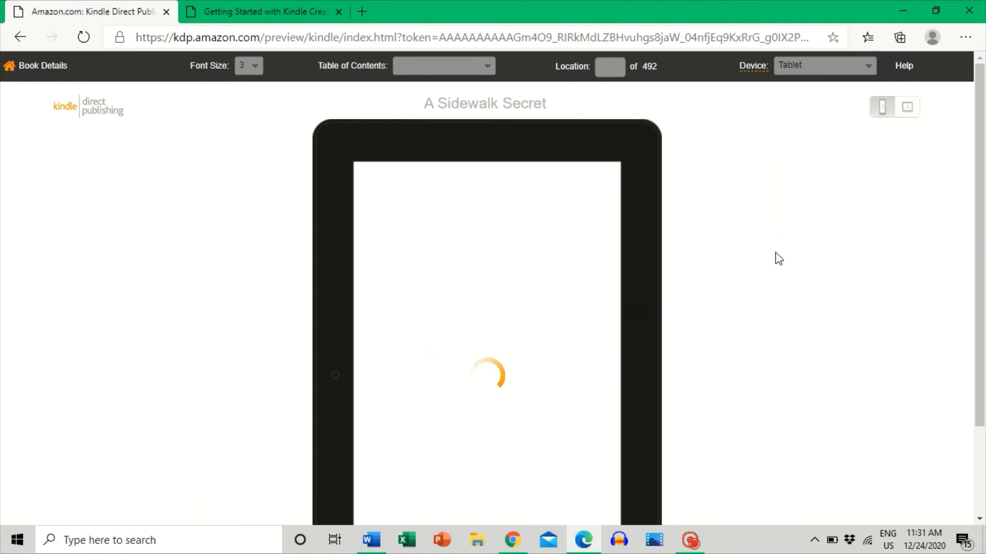
Page the tablet preview from the cover and title page to Location 48
{"action": "scroll", "coordinate": [734, 247], "scroll_direction": "down", "scroll_amount": 1}
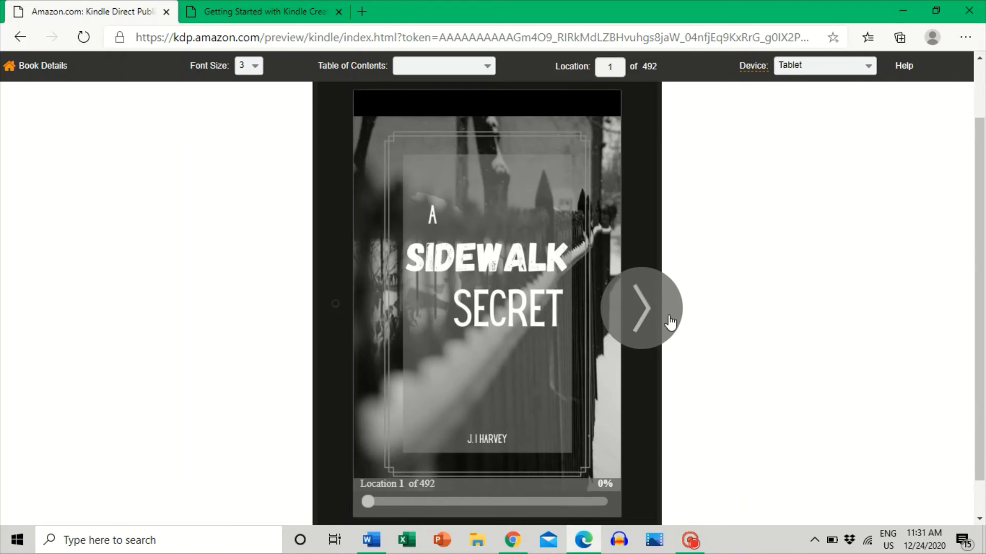
{"action": "left_click", "coordinate": [655, 316]}
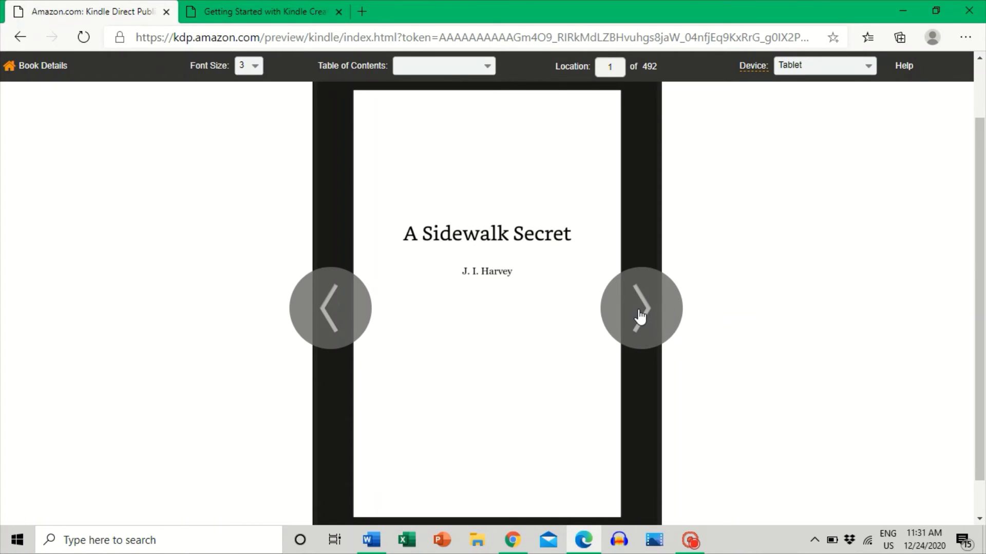
{"action": "left_click", "coordinate": [640, 317]}
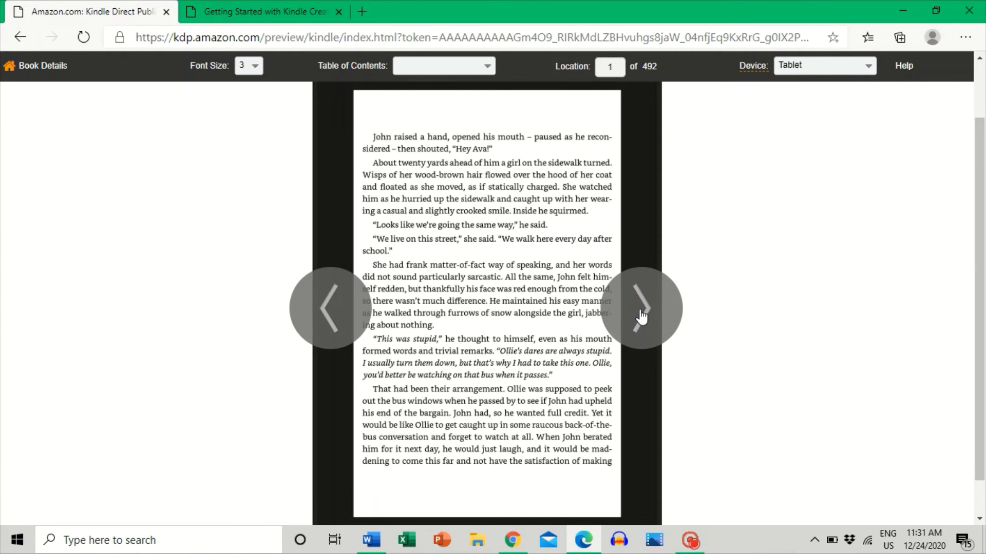
{"action": "left_click", "coordinate": [641, 313]}
{"action": "left_click", "coordinate": [641, 314]}
{"action": "left_click", "coordinate": [640, 310]}
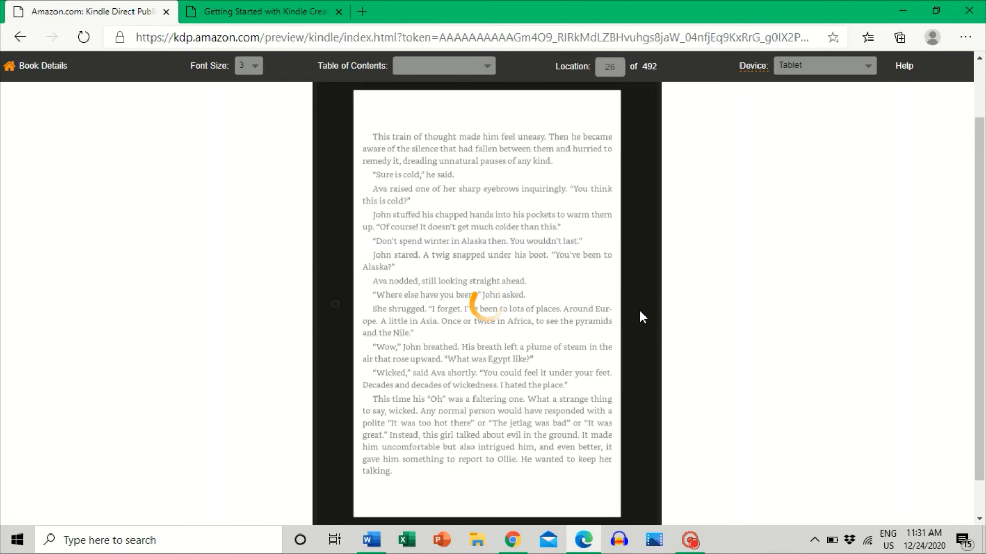
{"action": "left_click", "coordinate": [641, 311]}
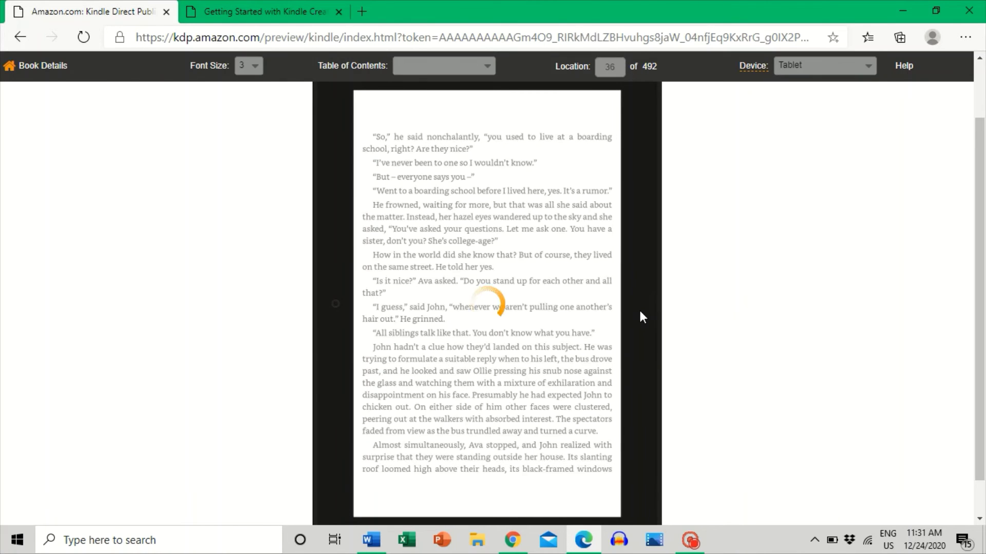
{"action": "left_click", "coordinate": [640, 311]}
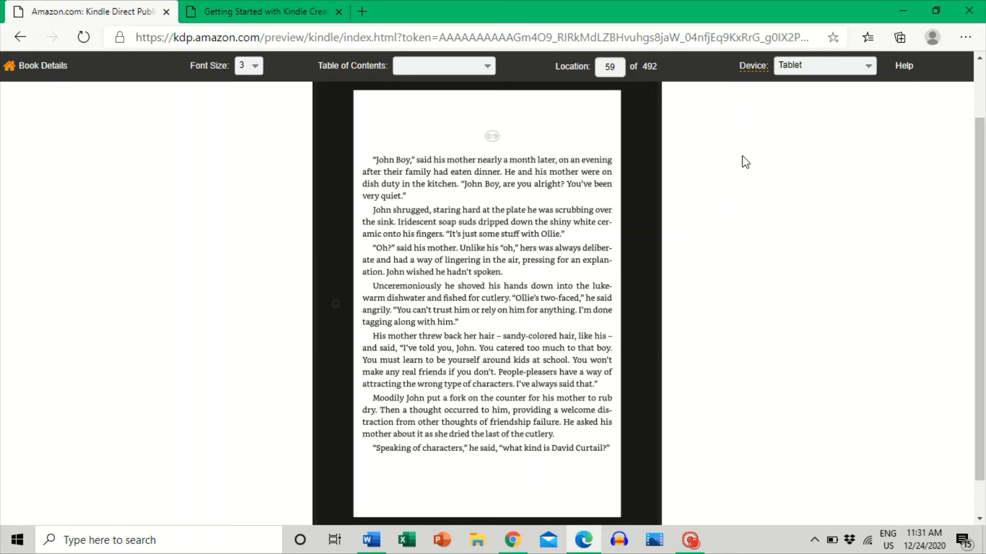
Continue the tablet preview to Location 102 and open the Device dropdown
{"action": "left_click", "coordinate": [637, 309]}
{"action": "left_click", "coordinate": [634, 289]}
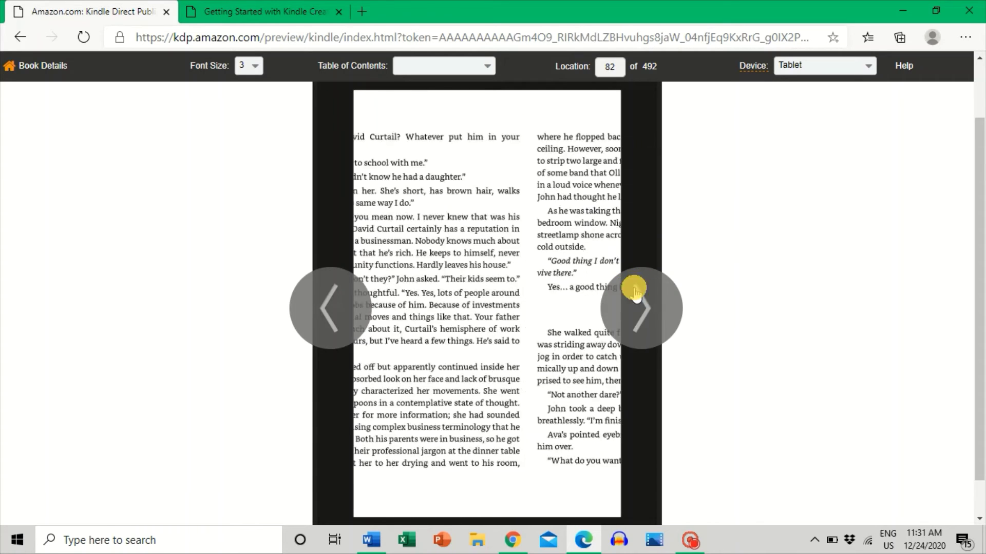
{"action": "mouse_move", "coordinate": [623, 322]}
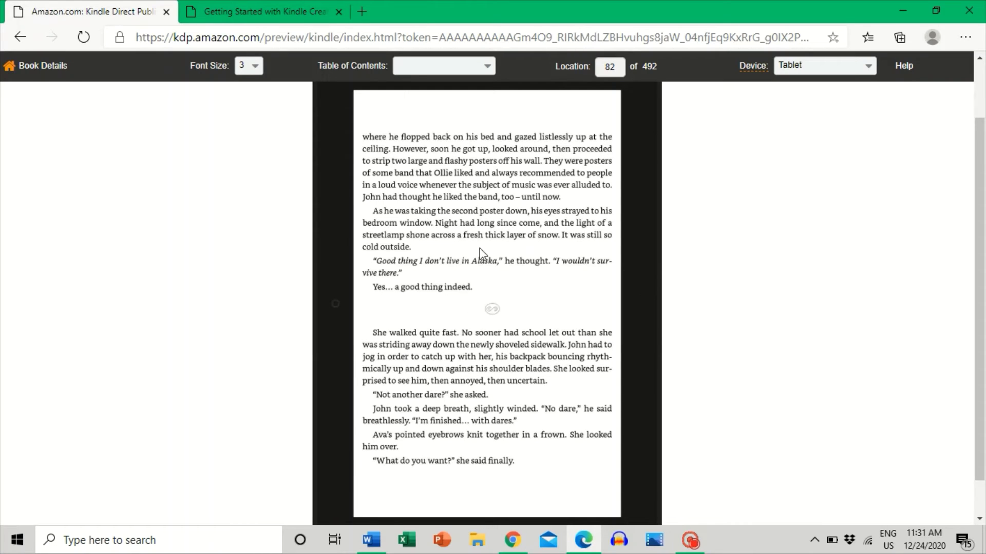
{"action": "left_click", "coordinate": [641, 311]}
{"action": "left_click", "coordinate": [648, 323]}
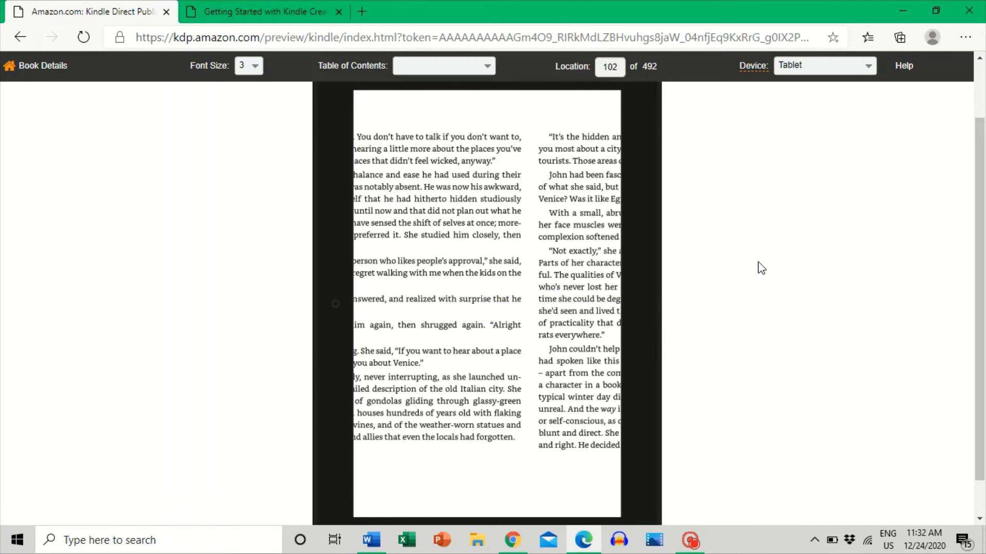
{"action": "scroll", "coordinate": [801, 169], "scroll_direction": "up", "scroll_amount": 2}
{"action": "left_click", "coordinate": [848, 66]}
Switch the preview to Phone and turn through its first several pages
{"action": "left_click", "coordinate": [802, 82]}
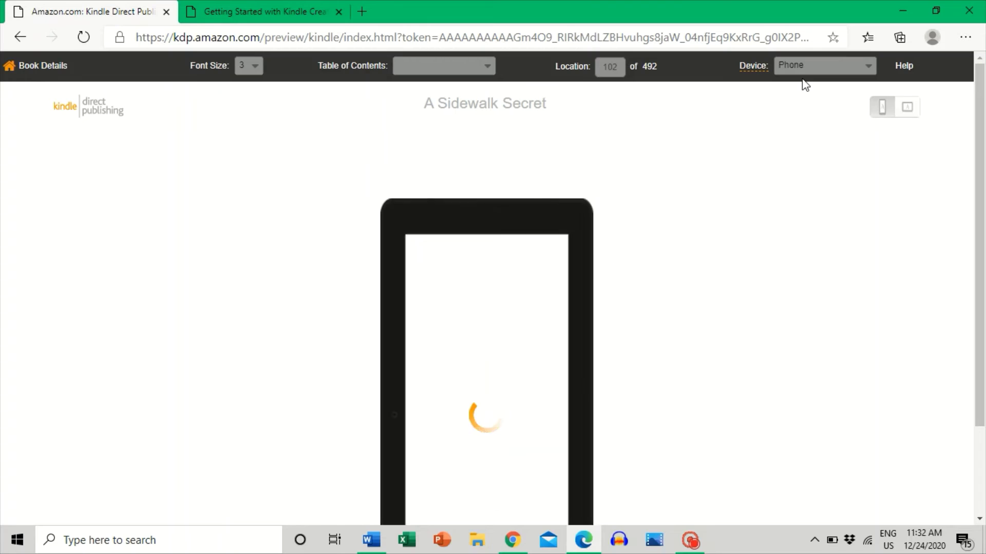
{"action": "scroll", "coordinate": [620, 316], "scroll_direction": "down", "scroll_amount": 2}
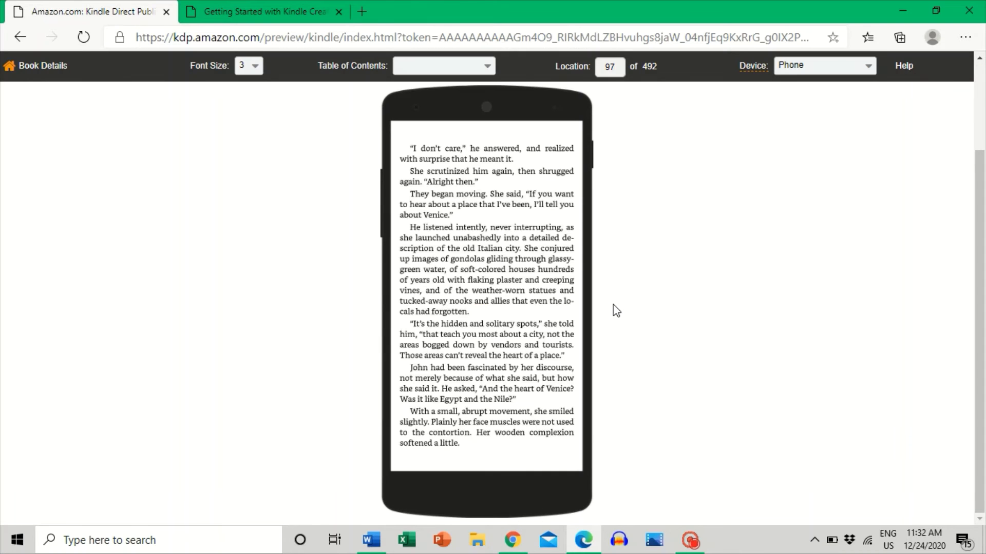
{"action": "left_click", "coordinate": [592, 268]}
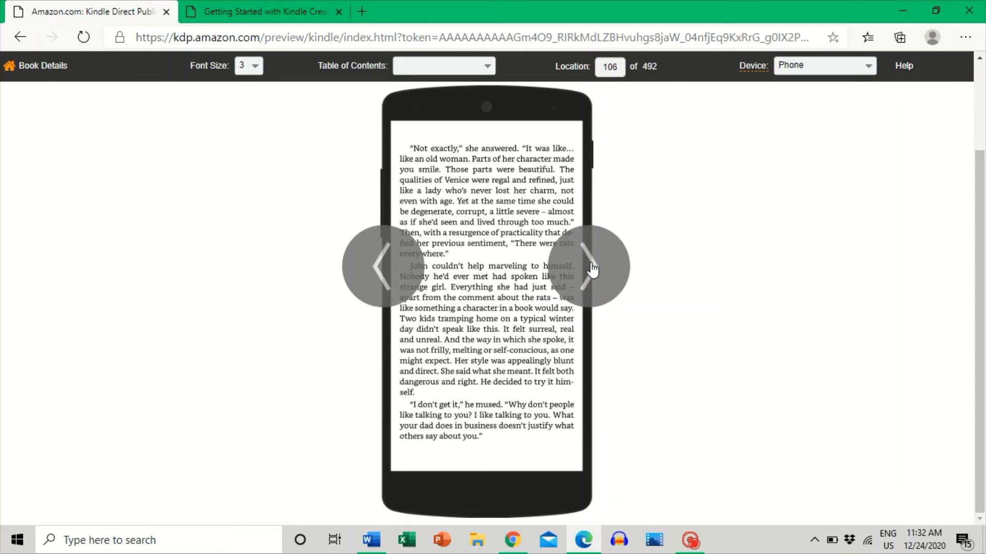
{"action": "left_click", "coordinate": [588, 266]}
{"action": "left_click", "coordinate": [568, 277]}
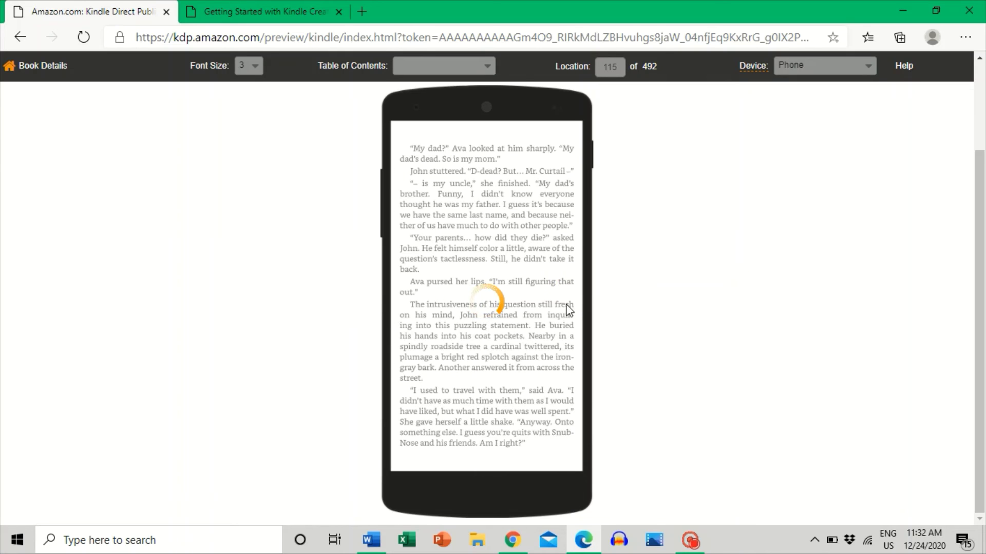
{"action": "left_click", "coordinate": [592, 257]}
{"action": "left_click", "coordinate": [588, 273]}
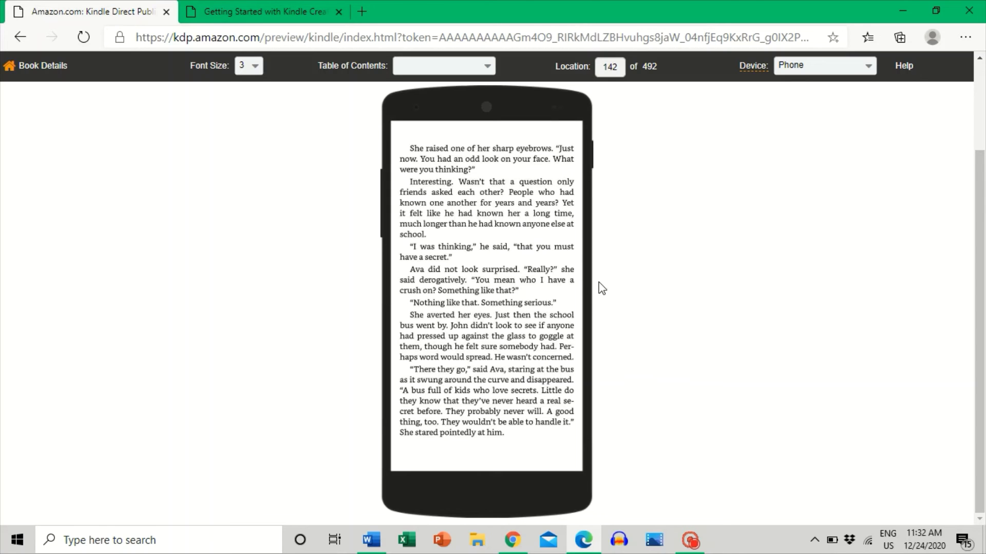
Keep paging the phone preview, then switch the device to Kindle E-reader
{"action": "left_click", "coordinate": [585, 268]}
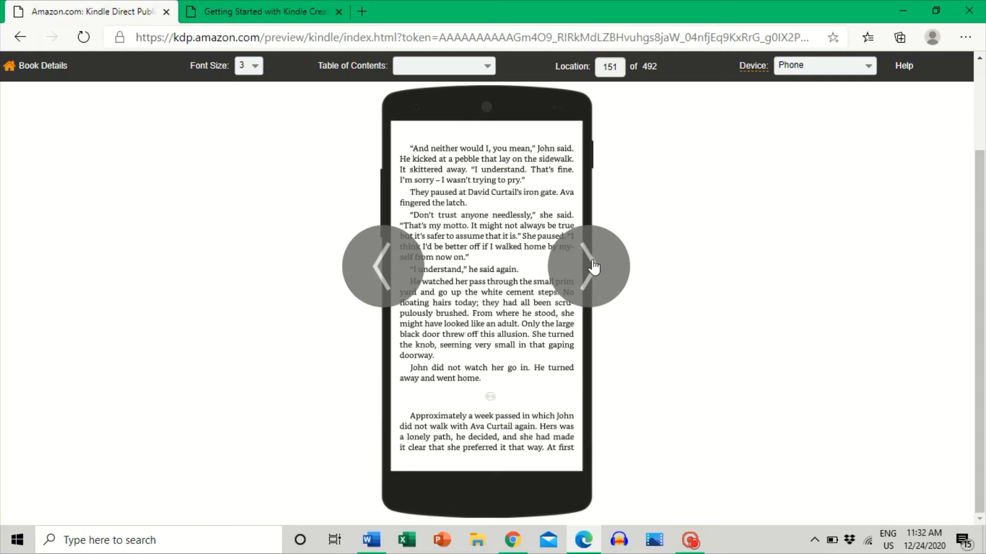
{"action": "left_click", "coordinate": [590, 274]}
{"action": "left_click", "coordinate": [589, 272]}
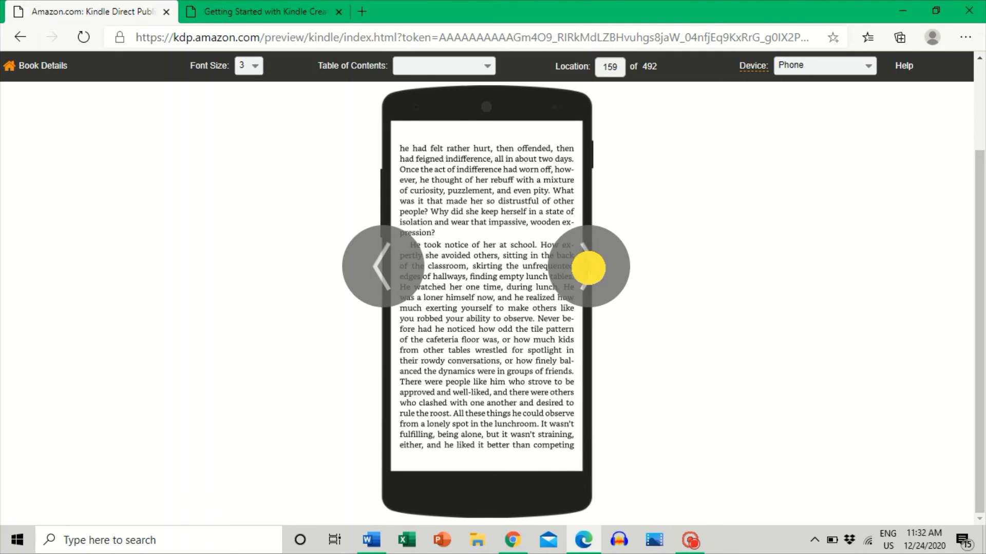
{"action": "left_click", "coordinate": [588, 273]}
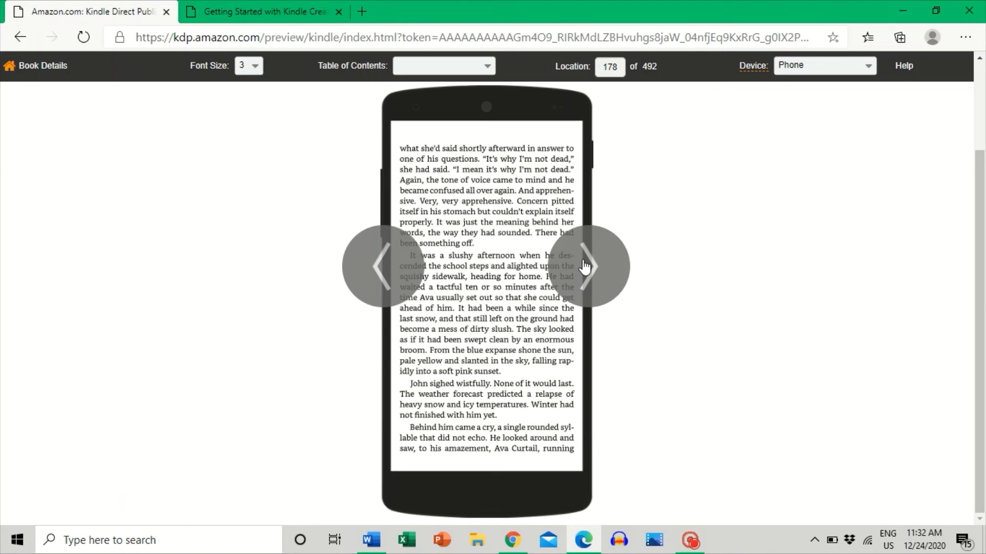
{"action": "left_click", "coordinate": [596, 265]}
{"action": "left_click", "coordinate": [586, 267]}
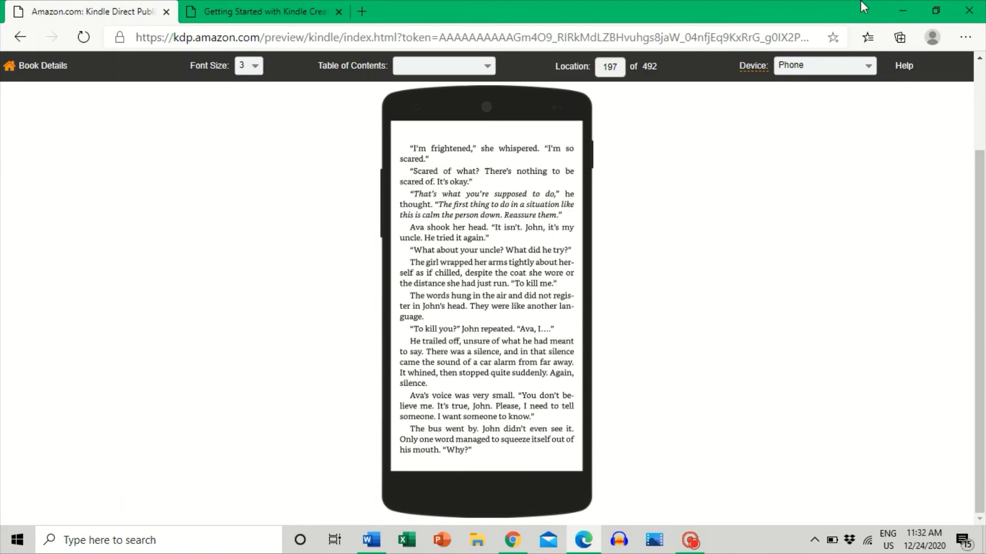
{"action": "left_click", "coordinate": [835, 69]}
{"action": "left_click", "coordinate": [835, 101]}
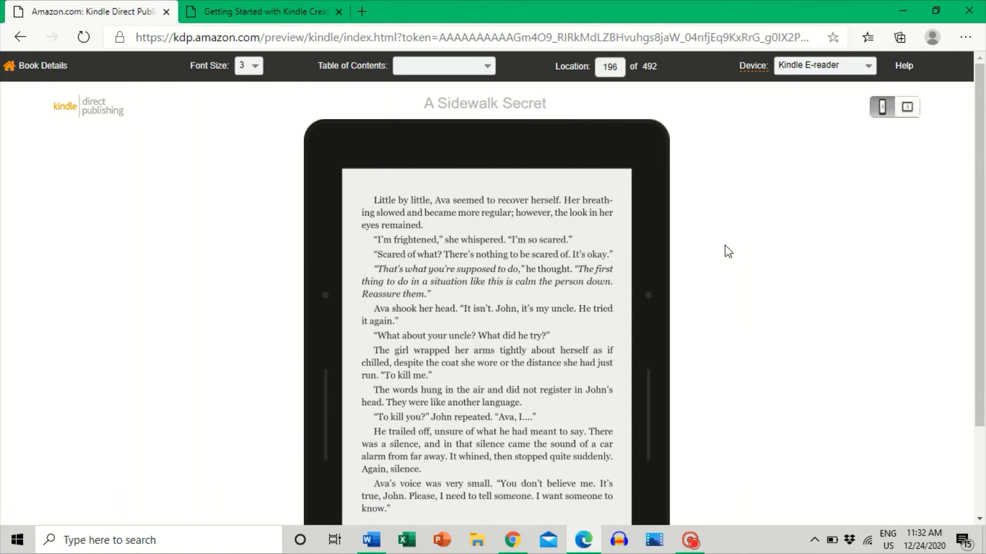
Advance the Kindle E-reader preview two pages
{"action": "scroll", "coordinate": [728, 249], "scroll_direction": "down", "scroll_amount": 2}
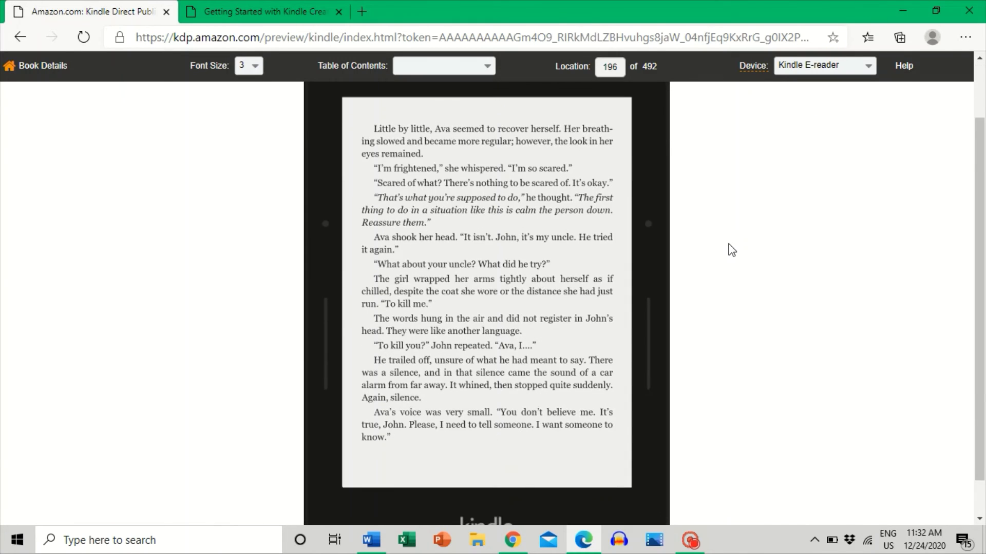
{"action": "left_click", "coordinate": [648, 295]}
{"action": "left_click", "coordinate": [653, 281]}
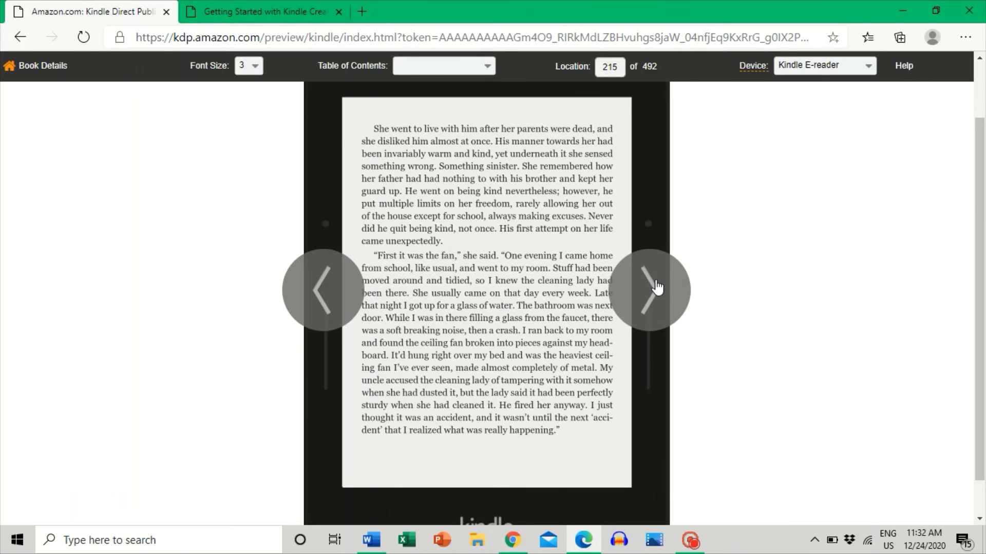
Return from the previewer to the eBook Content page and scroll to the ISBN section
{"action": "left_click", "coordinate": [74, 67]}
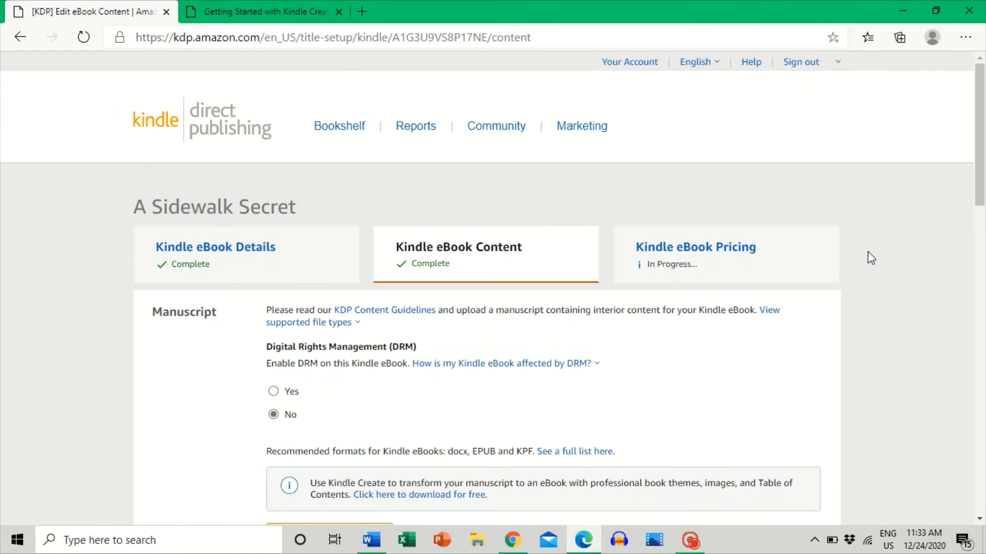
{"action": "scroll", "coordinate": [774, 265], "scroll_direction": "down", "scroll_amount": 15}
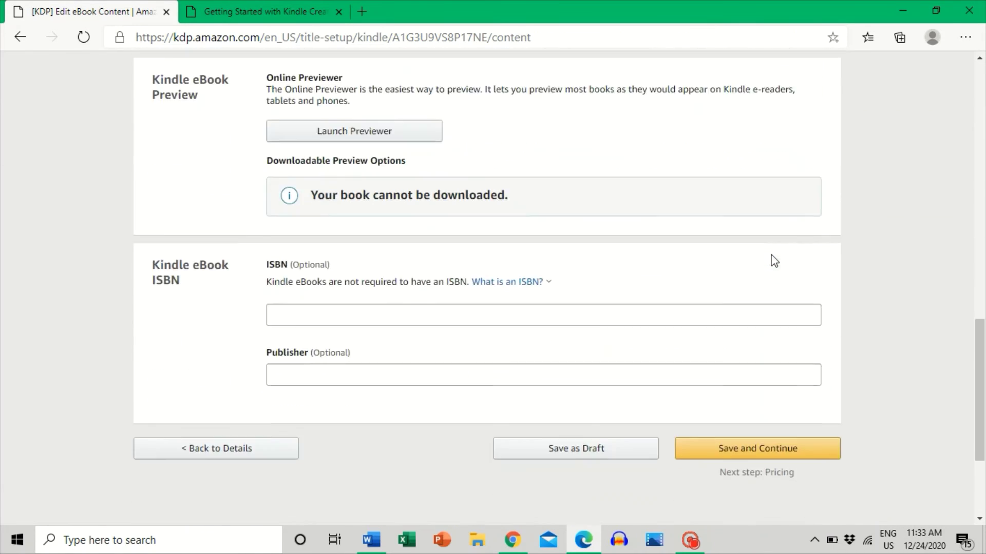
{"action": "scroll", "coordinate": [774, 242], "scroll_direction": "up", "scroll_amount": 2}
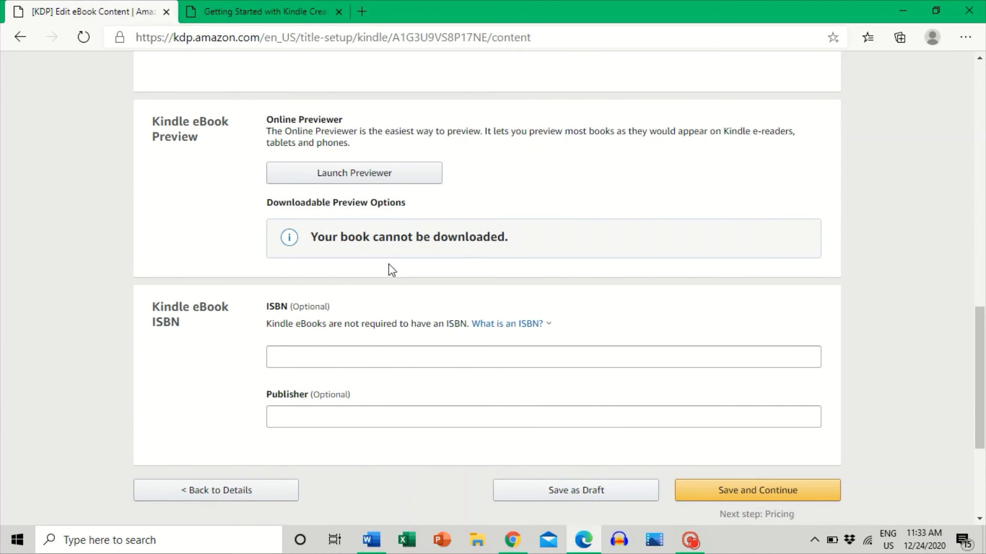
{"action": "scroll", "coordinate": [627, 325], "scroll_direction": "down", "scroll_amount": 3}
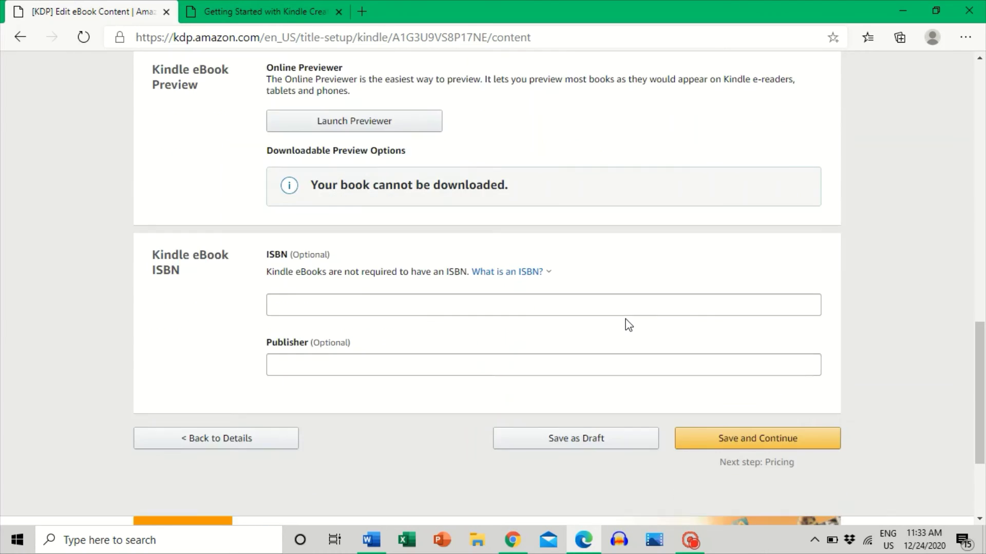
Save the content step and review the Kindle eBook Pricing page
{"action": "left_click", "coordinate": [755, 349]}
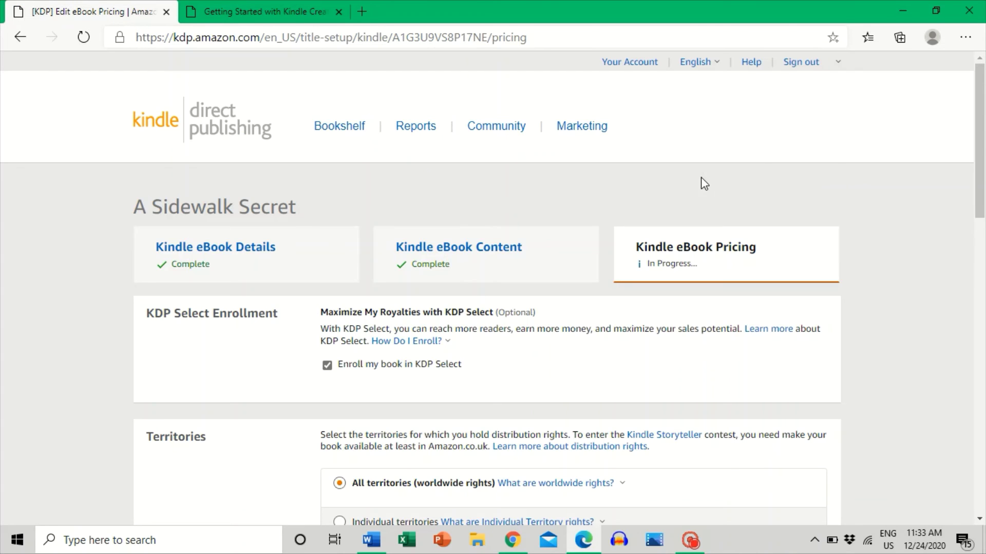
{"action": "scroll", "coordinate": [816, 174], "scroll_direction": "down", "scroll_amount": 4}
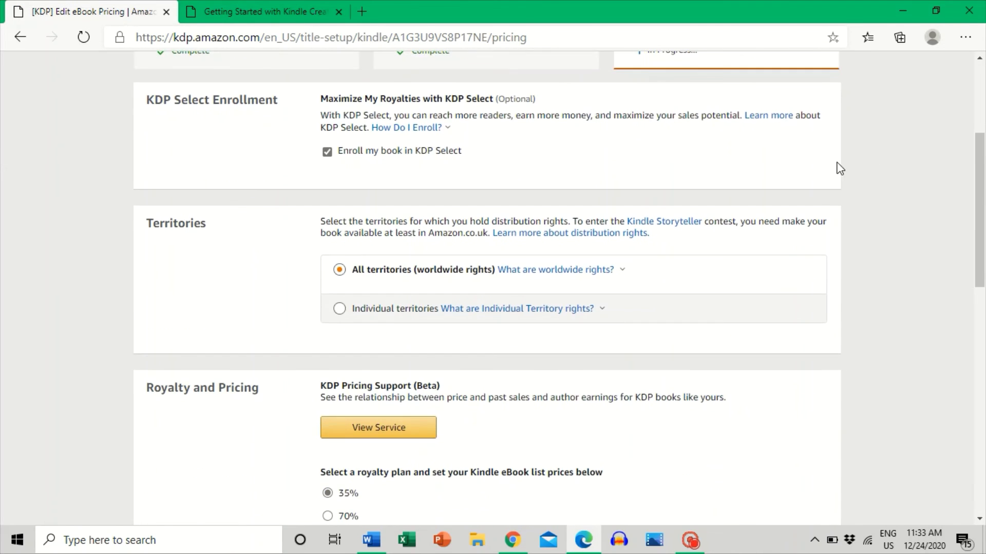
{"action": "scroll", "coordinate": [834, 180], "scroll_direction": "up", "scroll_amount": 3}
{"action": "scroll", "coordinate": [845, 178], "scroll_direction": "down", "scroll_amount": 3}
{"action": "scroll", "coordinate": [603, 362], "scroll_direction": "down", "scroll_amount": 1}
{"action": "scroll", "coordinate": [508, 385], "scroll_direction": "down", "scroll_amount": 1}
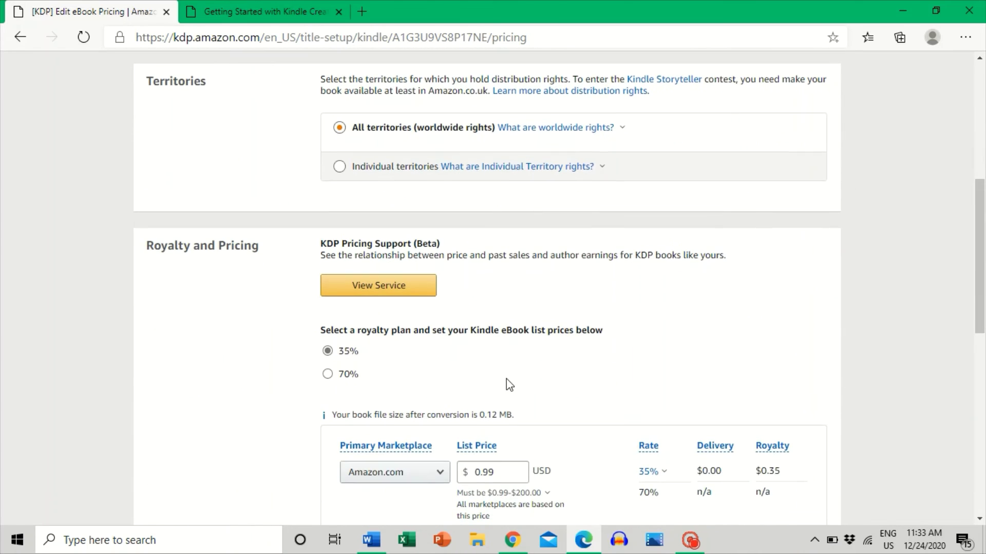
{"action": "scroll", "coordinate": [700, 332], "scroll_direction": "up", "scroll_amount": 3}
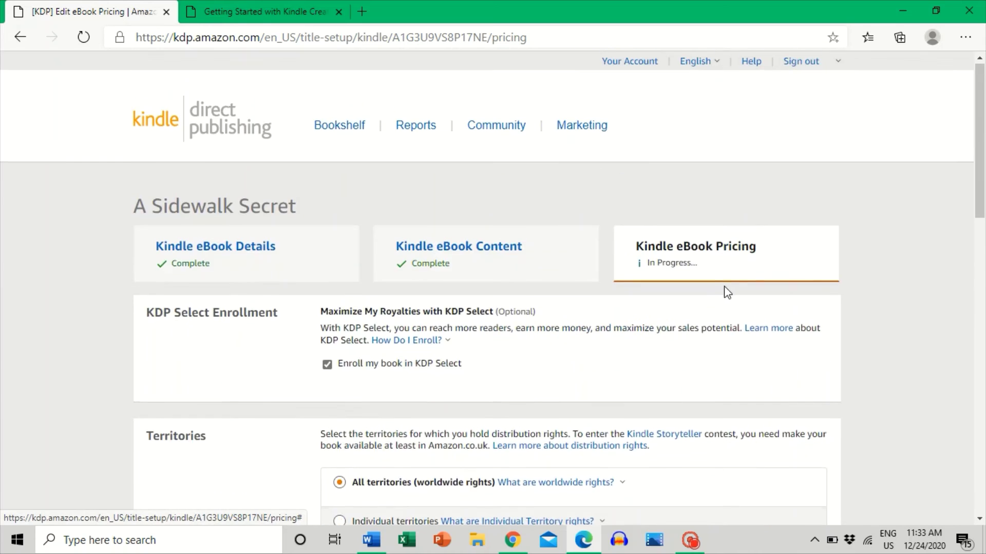
{"action": "scroll", "coordinate": [735, 276], "scroll_direction": "down", "scroll_amount": 2}
{"action": "scroll", "coordinate": [735, 276], "scroll_direction": "up", "scroll_amount": 2}
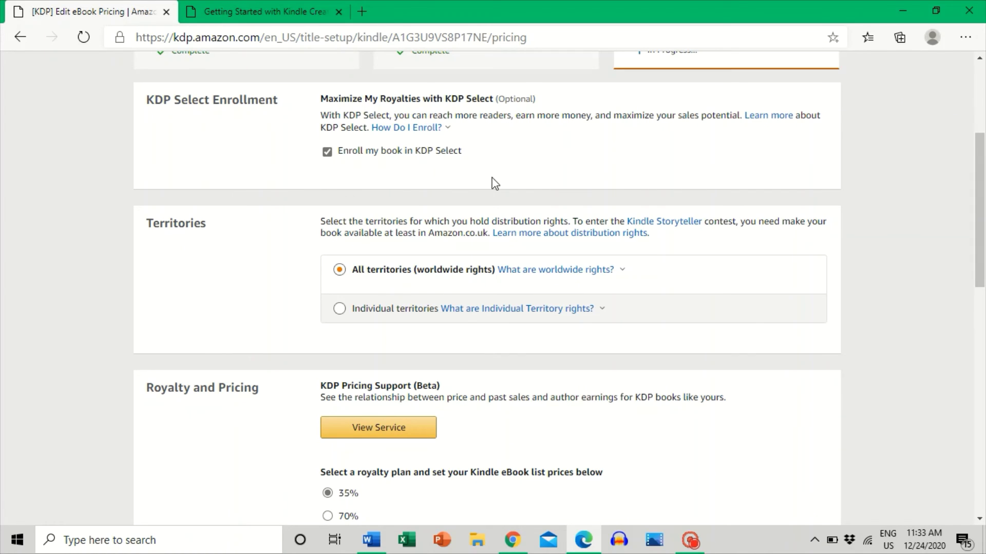
{"action": "scroll", "coordinate": [774, 153], "scroll_direction": "down", "scroll_amount": 5}
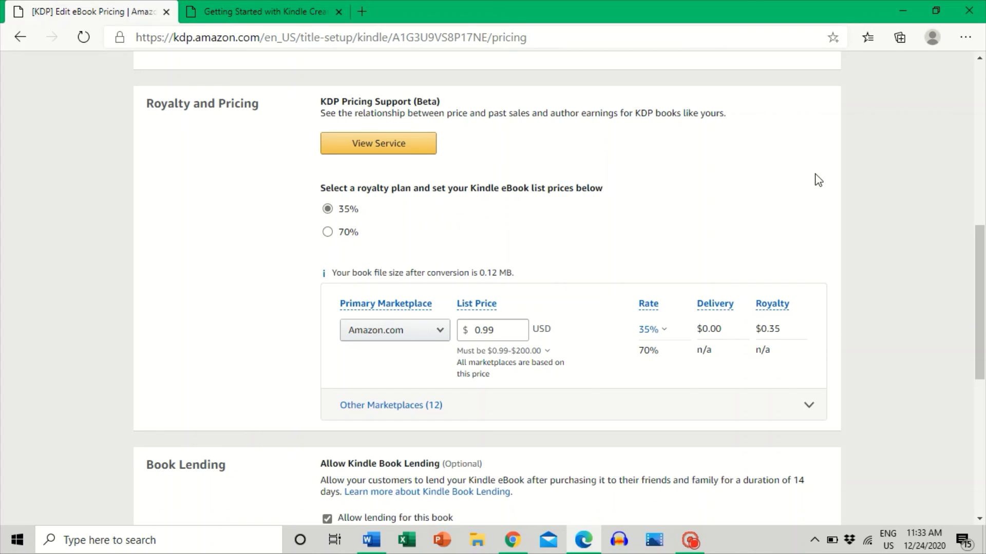
{"action": "scroll", "coordinate": [819, 180], "scroll_direction": "down", "scroll_amount": 1}
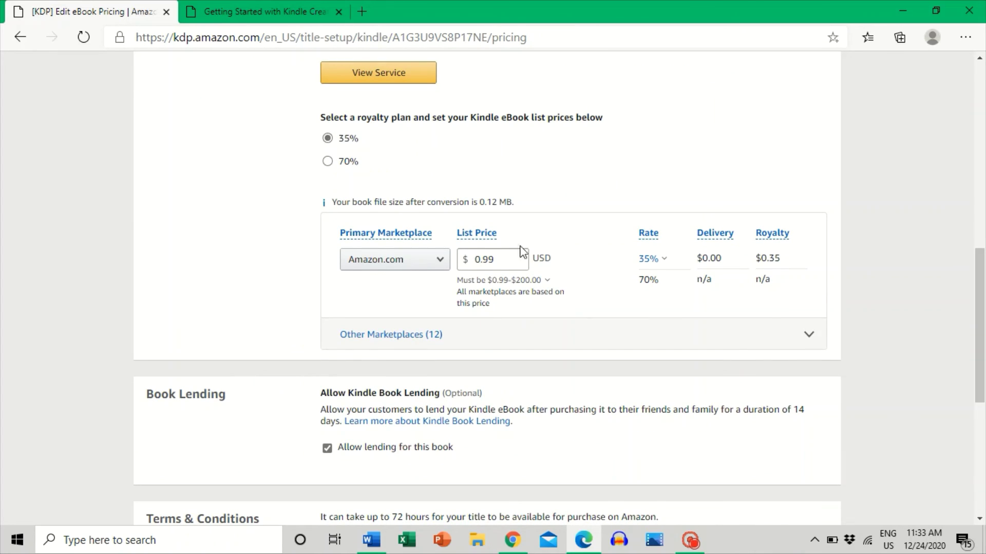
Try the 70% royalty plan, revert to 35% at $0.99 USD, and scroll to Publish
{"action": "left_click", "coordinate": [328, 160]}
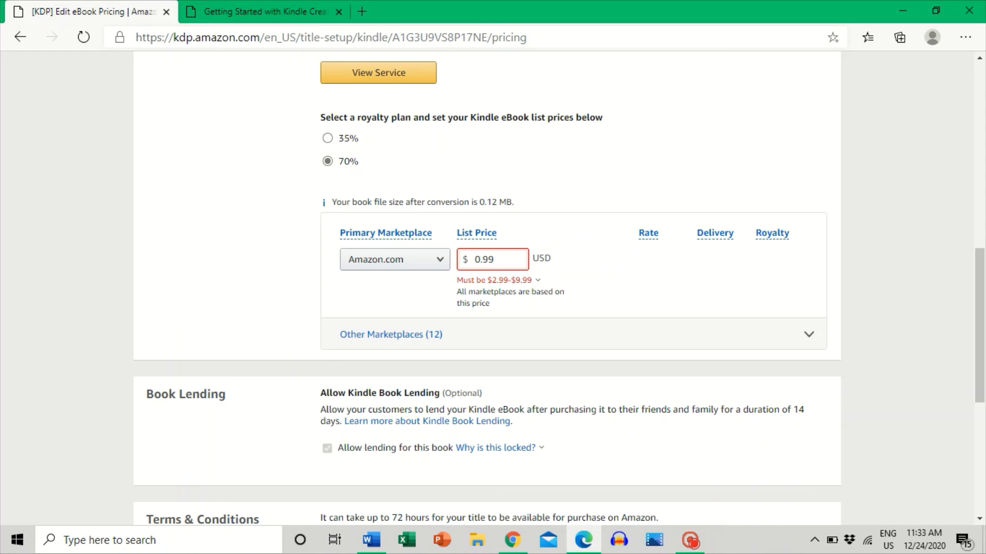
{"action": "left_click", "coordinate": [327, 138]}
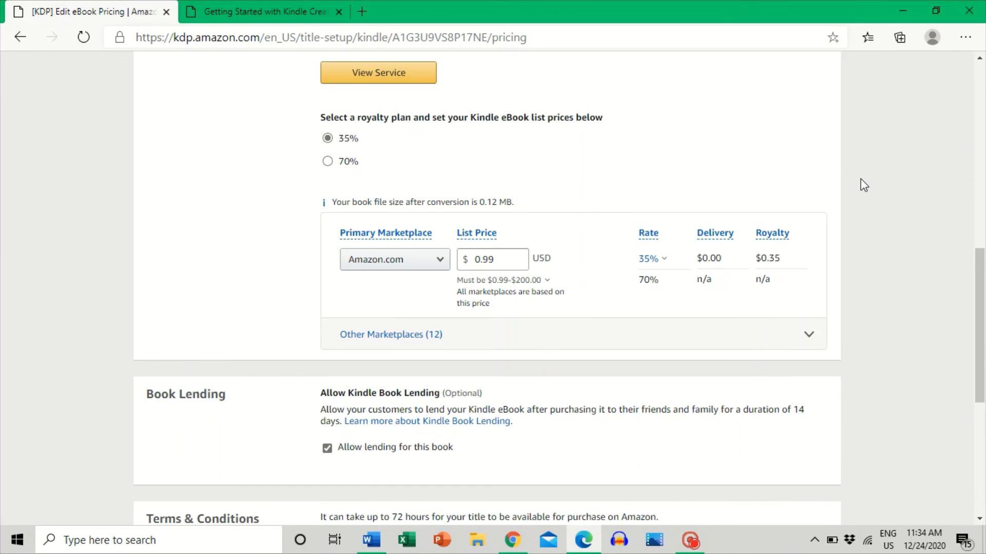
{"action": "scroll", "coordinate": [857, 184], "scroll_direction": "down", "scroll_amount": 1}
{"action": "scroll", "coordinate": [858, 185], "scroll_direction": "down", "scroll_amount": 2}
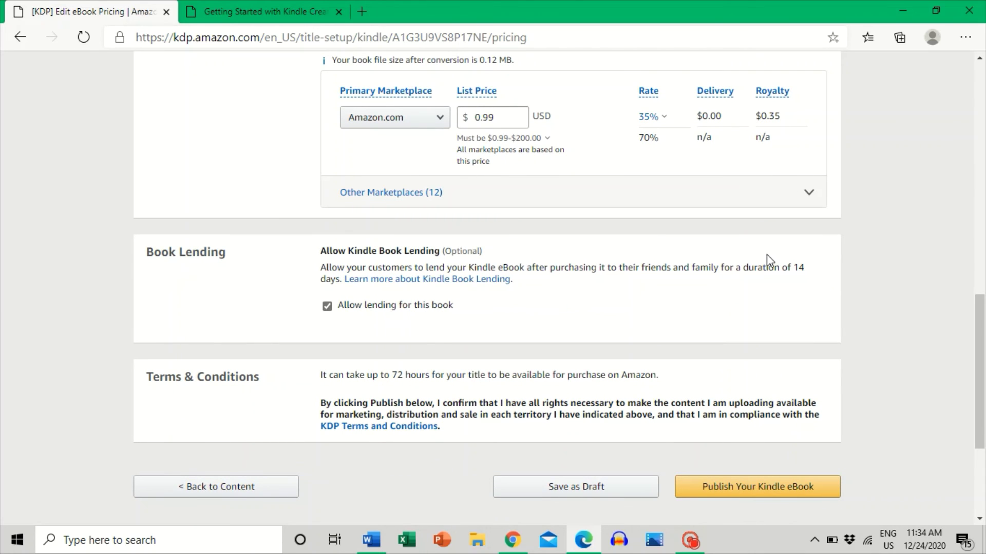
{"action": "scroll", "coordinate": [819, 249], "scroll_direction": "up", "scroll_amount": 3}
{"action": "scroll", "coordinate": [815, 249], "scroll_direction": "down", "scroll_amount": 6}
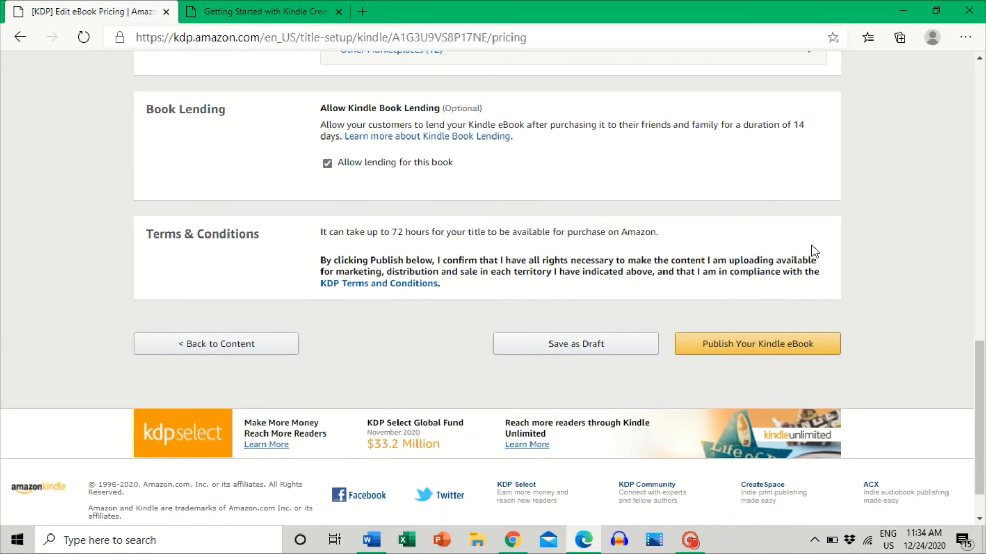
Publish 'A Sidewalk Secret' and close the submission confirmation dialog
{"action": "left_click", "coordinate": [733, 350]}
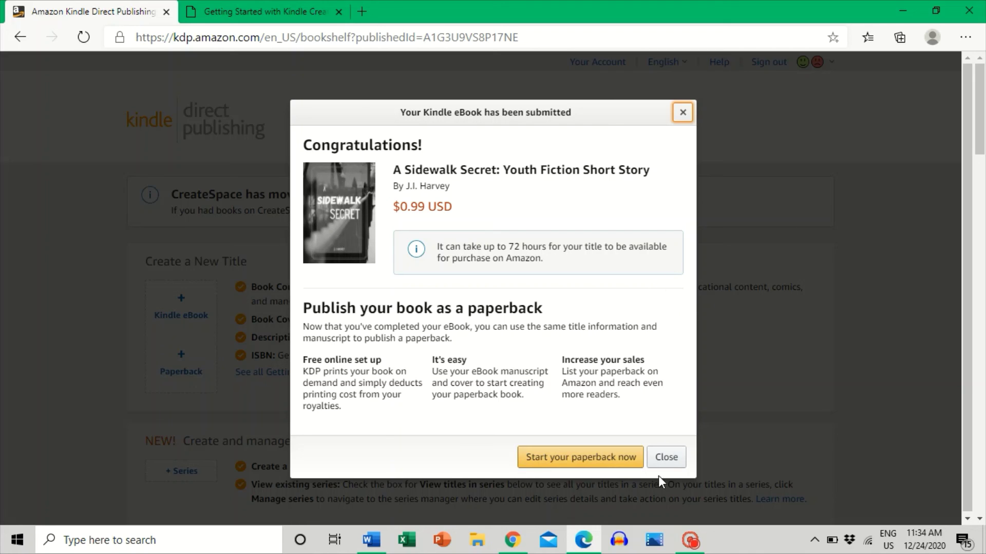
{"action": "left_click", "coordinate": [670, 462]}
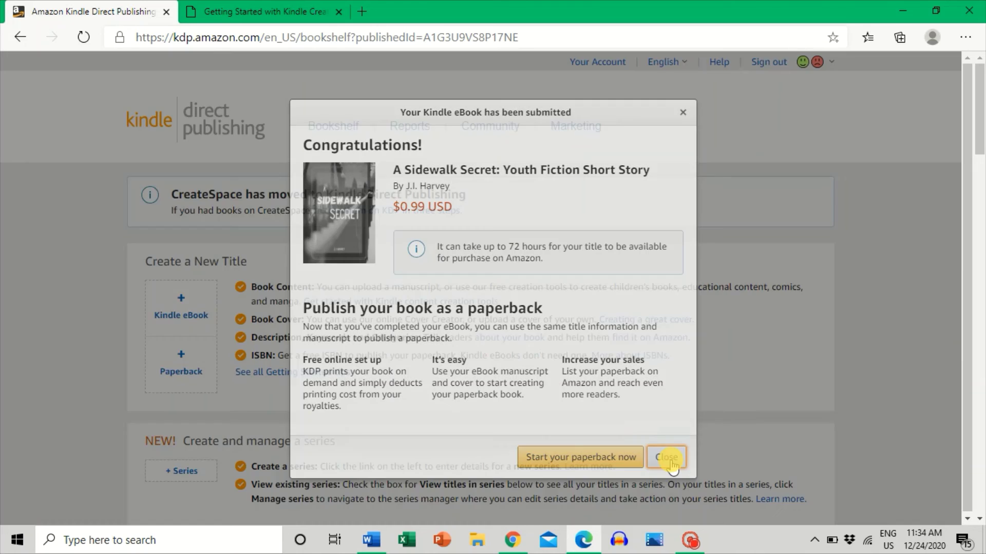